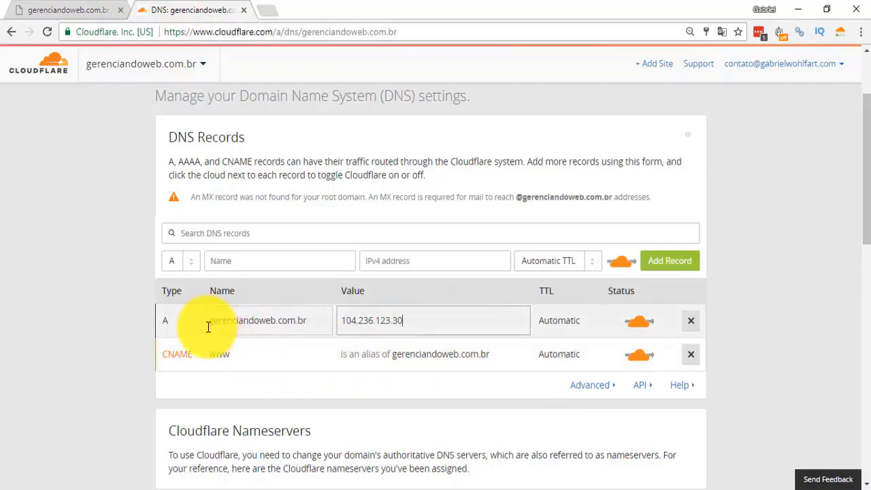
Examine the DNS records of gerenciandoweb.com.br and open the A record's name for editing.
{"action": "scroll", "coordinate": [593, 342], "scroll_direction": "up", "scroll_amount": 3}
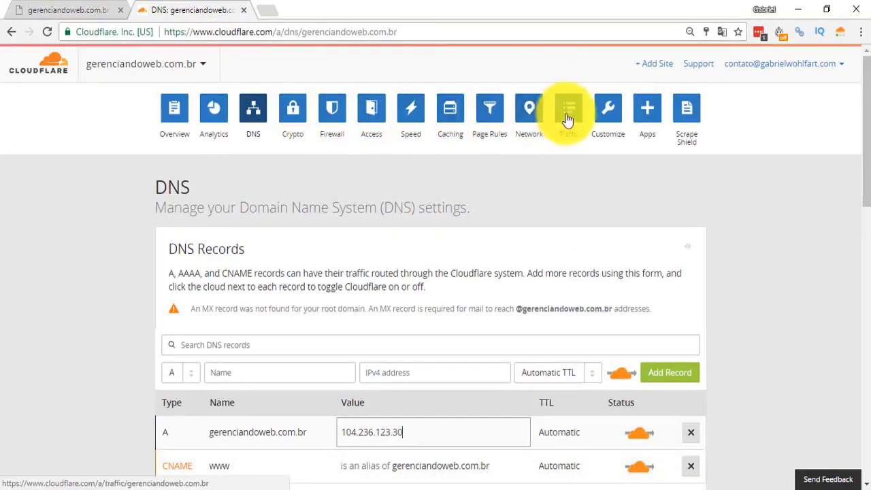
{"action": "scroll", "coordinate": [350, 326], "scroll_direction": "down", "scroll_amount": 3}
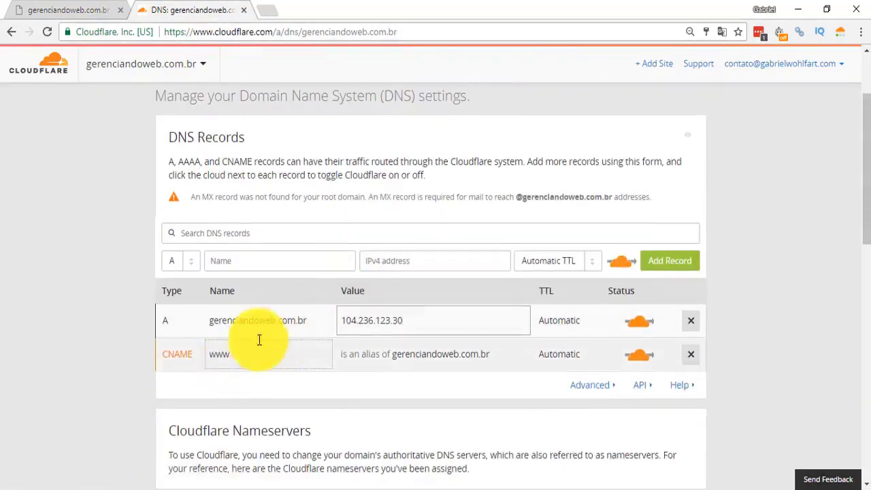
{"action": "left_click", "coordinate": [246, 322]}
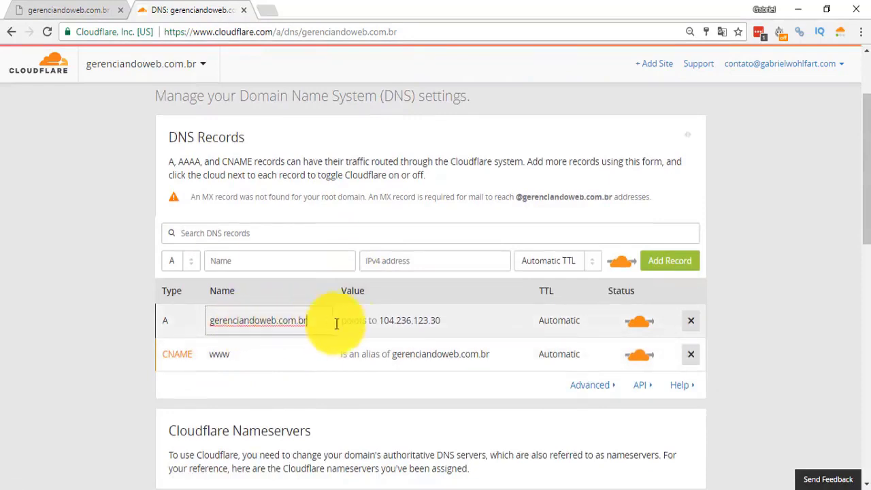
Open the Speed settings and review the options from Auto Minify down to Rocket Loader.
{"action": "scroll", "coordinate": [367, 331], "scroll_direction": "up", "scroll_amount": 3}
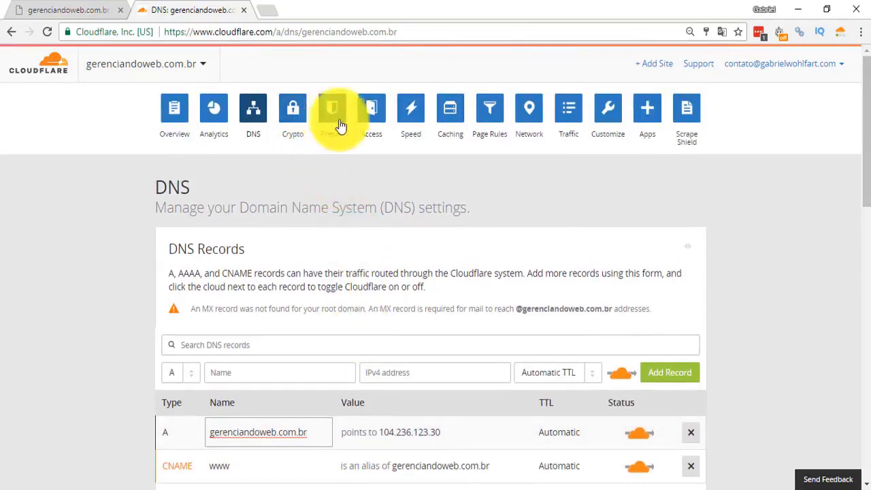
{"action": "left_click", "coordinate": [412, 116]}
{"action": "scroll", "coordinate": [428, 317], "scroll_direction": "down", "scroll_amount": 8}
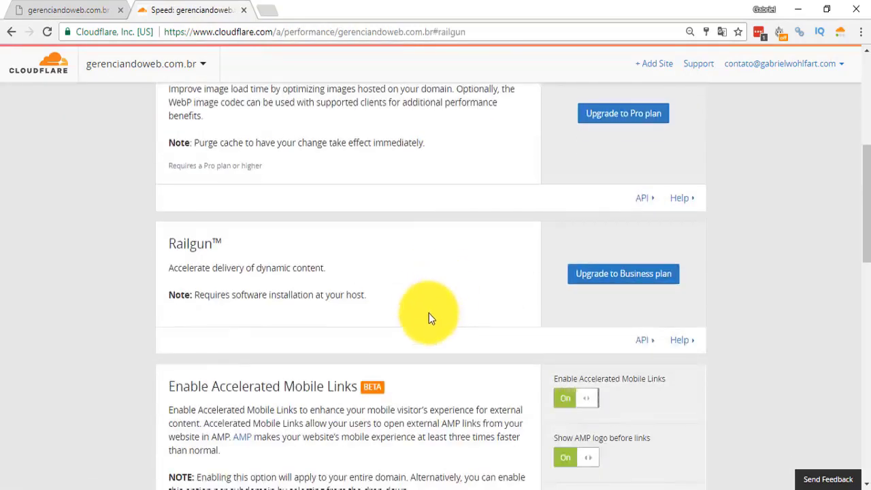
{"action": "scroll", "coordinate": [367, 321], "scroll_direction": "down", "scroll_amount": 4}
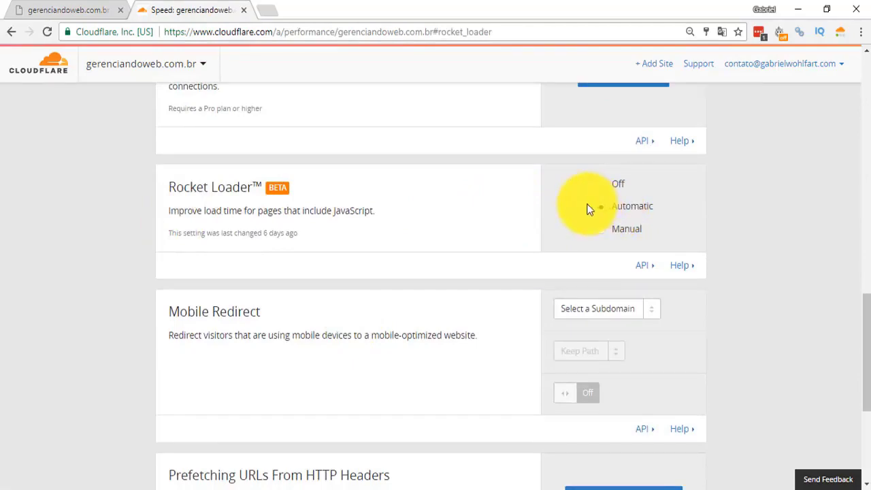
{"action": "scroll", "coordinate": [532, 220], "scroll_direction": "up", "scroll_amount": 15}
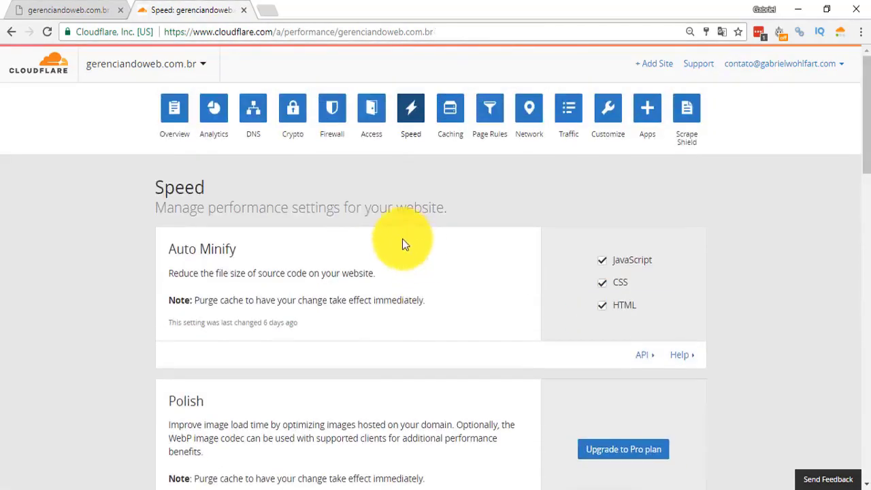
Revisit the DNS records and review the Caching settings, including Caching Level and Browser Cache Expiration.
{"action": "left_click", "coordinate": [252, 121]}
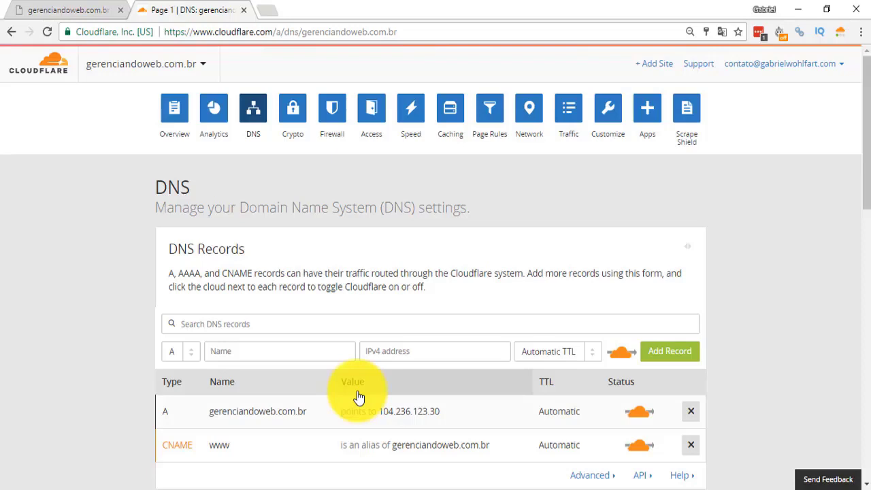
{"action": "left_click", "coordinate": [455, 113]}
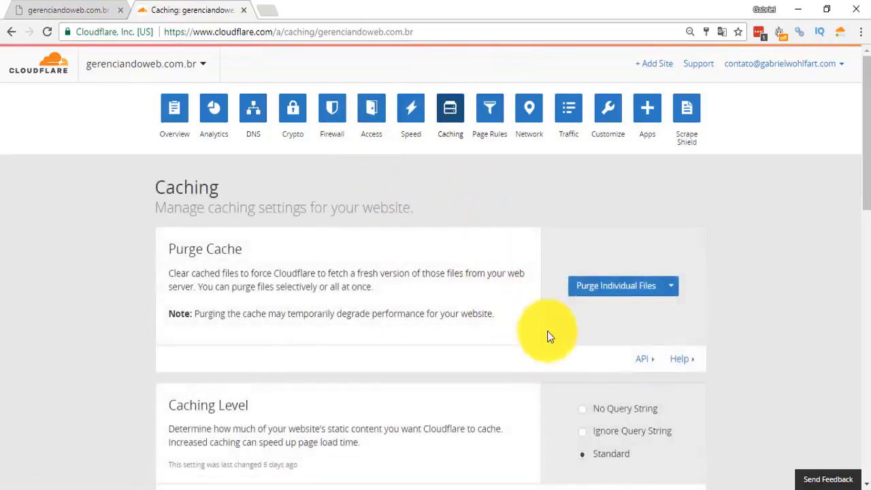
{"action": "scroll", "coordinate": [604, 347], "scroll_direction": "down", "scroll_amount": 2}
{"action": "scroll", "coordinate": [608, 346], "scroll_direction": "down", "scroll_amount": 1}
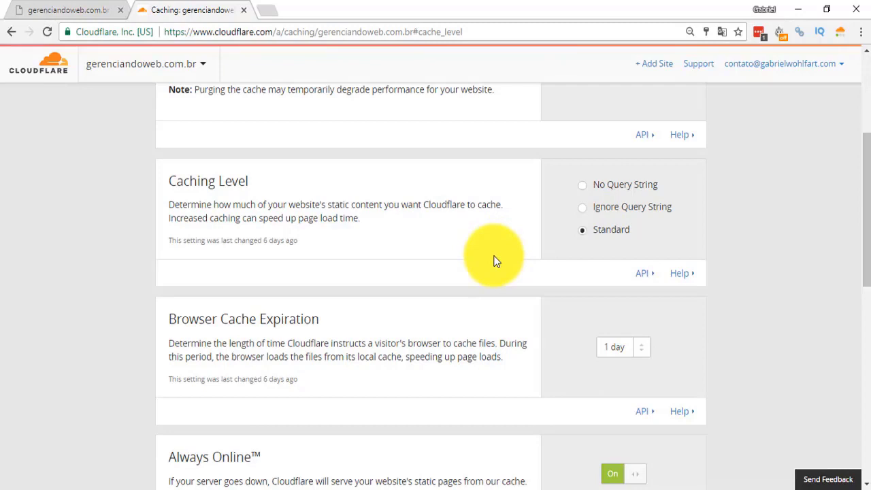
{"action": "scroll", "coordinate": [496, 255], "scroll_direction": "down", "scroll_amount": 3}
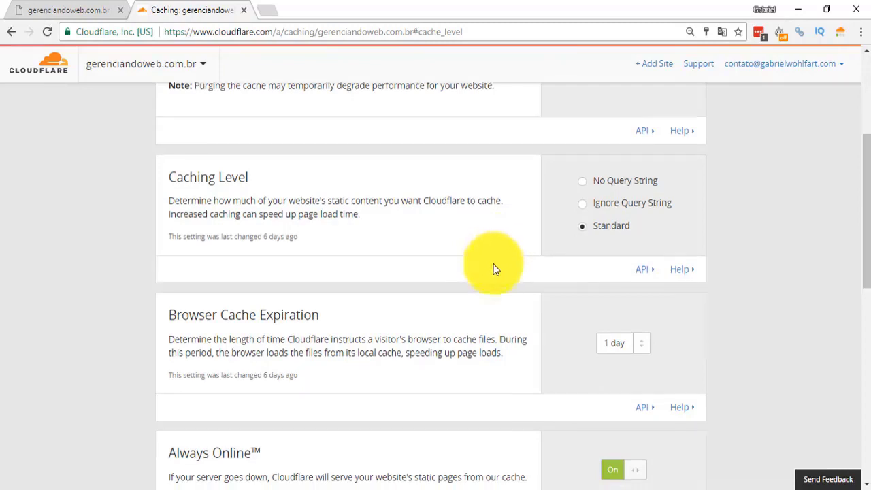
{"action": "scroll", "coordinate": [494, 260], "scroll_direction": "up", "scroll_amount": 7}
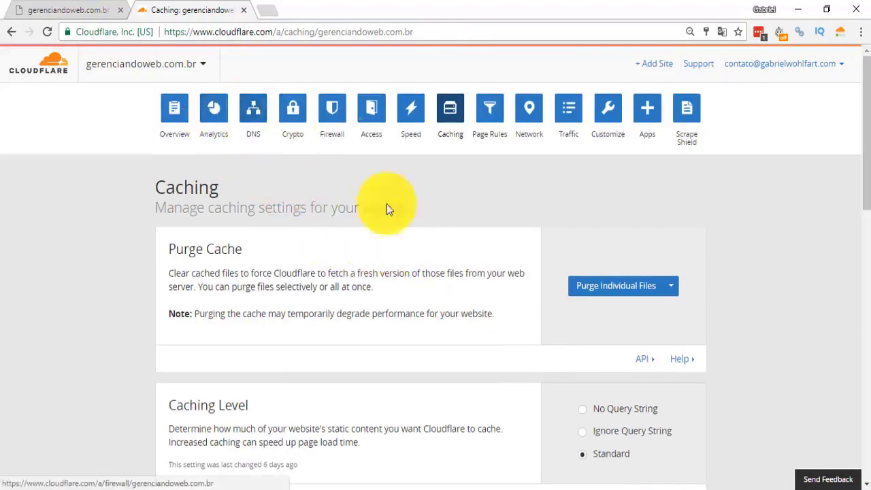
{"action": "scroll", "coordinate": [586, 412], "scroll_direction": "down", "scroll_amount": 2}
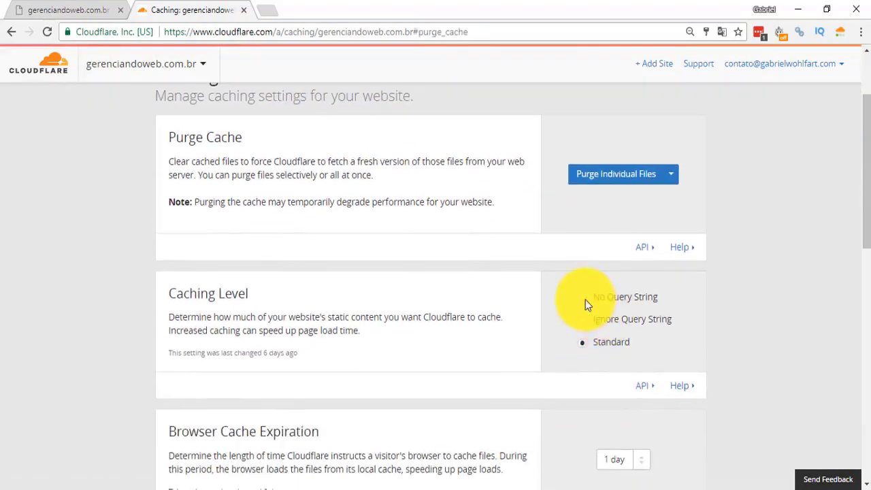
{"action": "scroll", "coordinate": [585, 299], "scroll_direction": "up", "scroll_amount": 3}
Return to the DNS records and open the name field of the root domain's A record.
{"action": "left_click", "coordinate": [262, 130]}
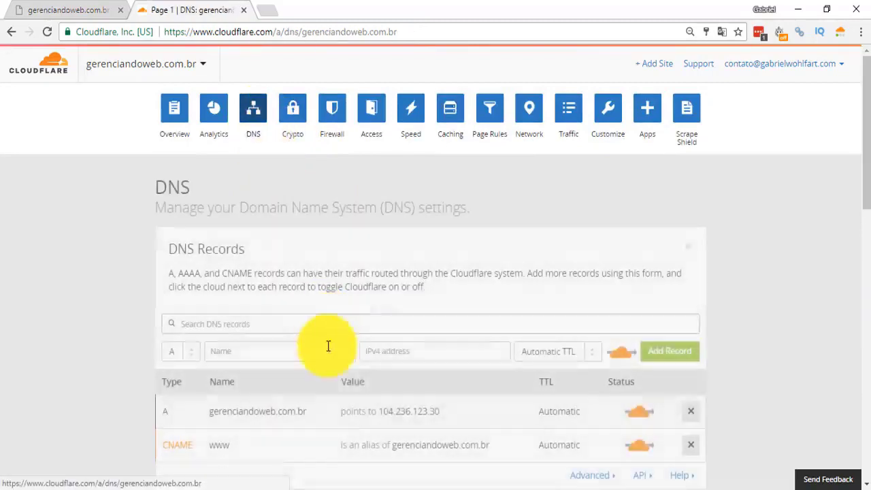
{"action": "scroll", "coordinate": [449, 286], "scroll_direction": "down", "scroll_amount": 2}
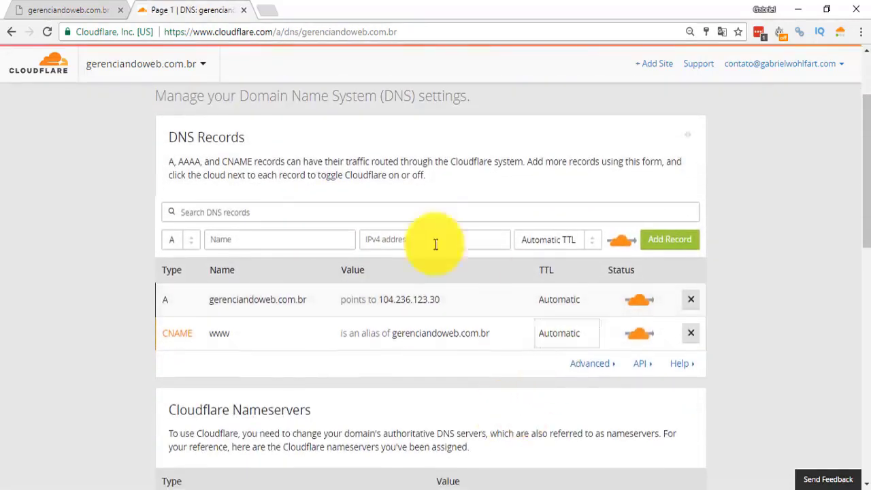
{"action": "left_click", "coordinate": [246, 297]}
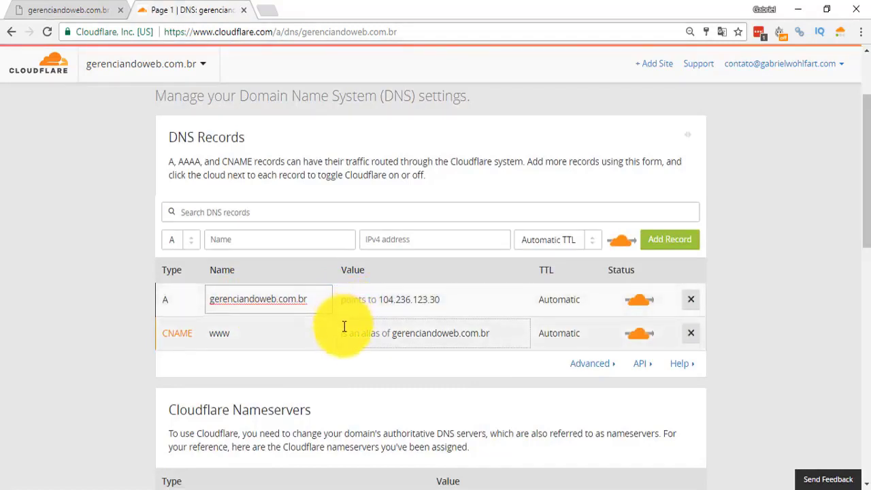
{"action": "scroll", "coordinate": [337, 331], "scroll_direction": "up", "scroll_amount": 2}
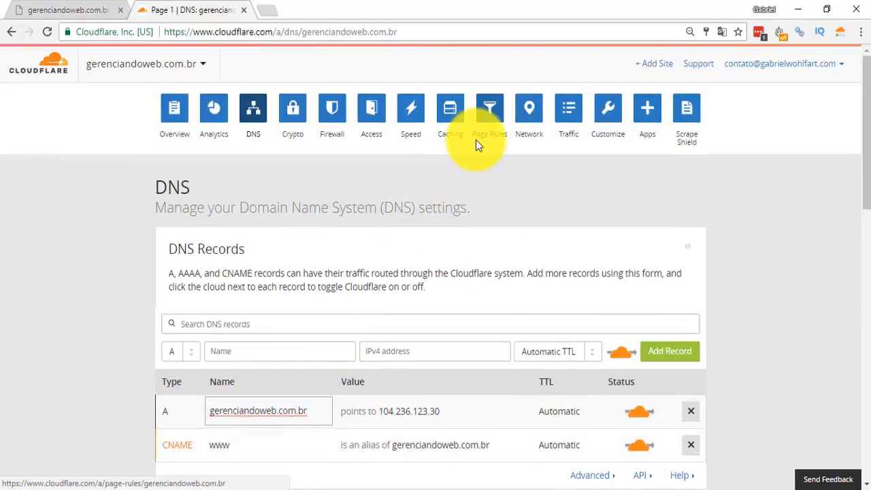
Open the Page Rules settings, check the monthly price of 10 additional page rules, and cancel the purchase.
{"action": "left_click", "coordinate": [490, 125]}
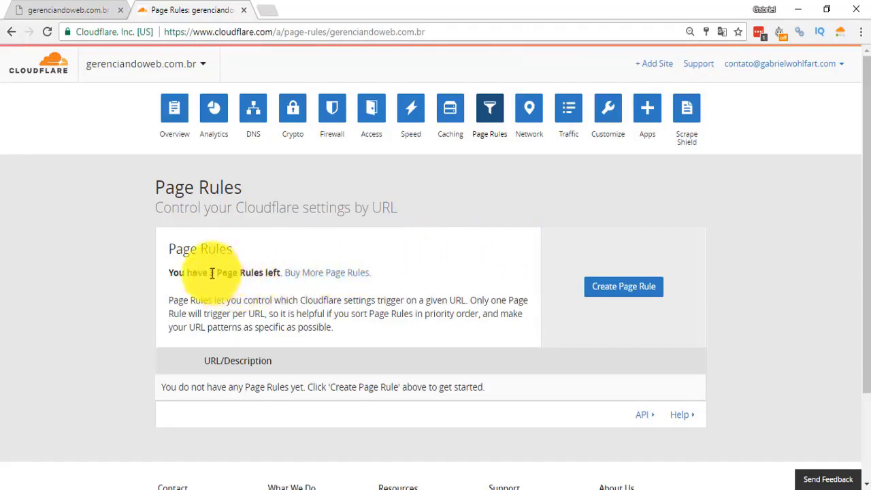
{"action": "left_click", "coordinate": [322, 279]}
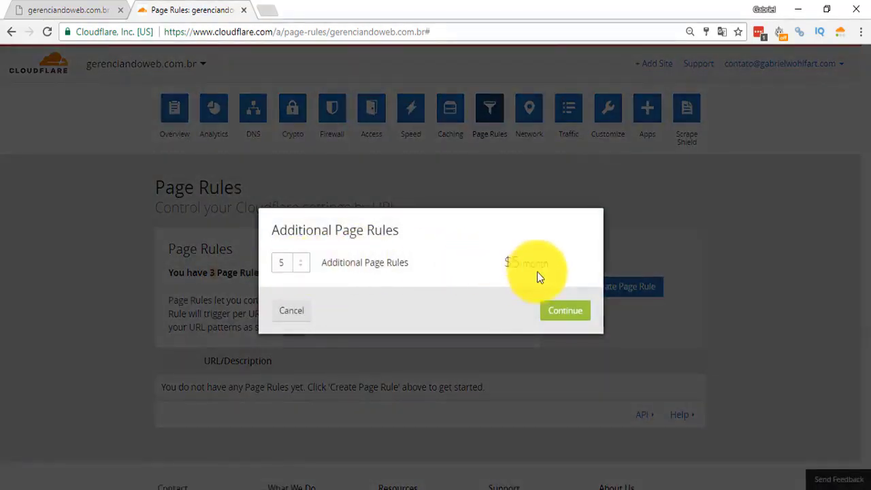
{"action": "left_click", "coordinate": [307, 267]}
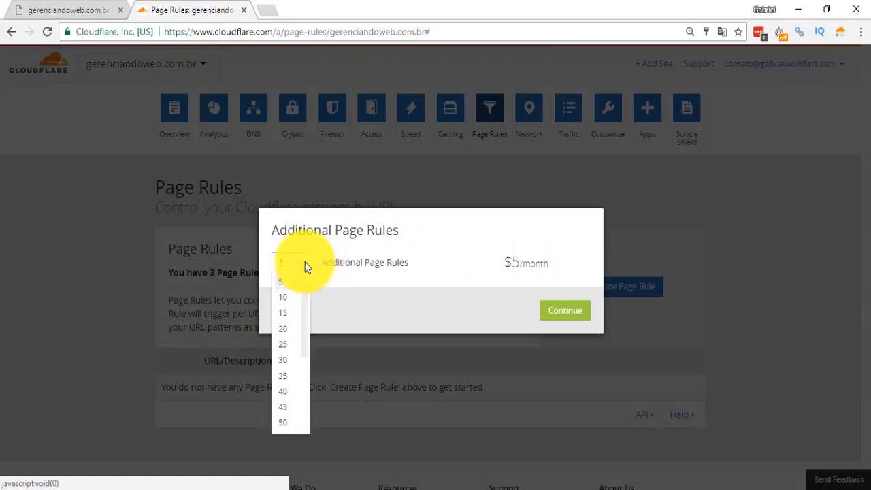
{"action": "left_click", "coordinate": [290, 302]}
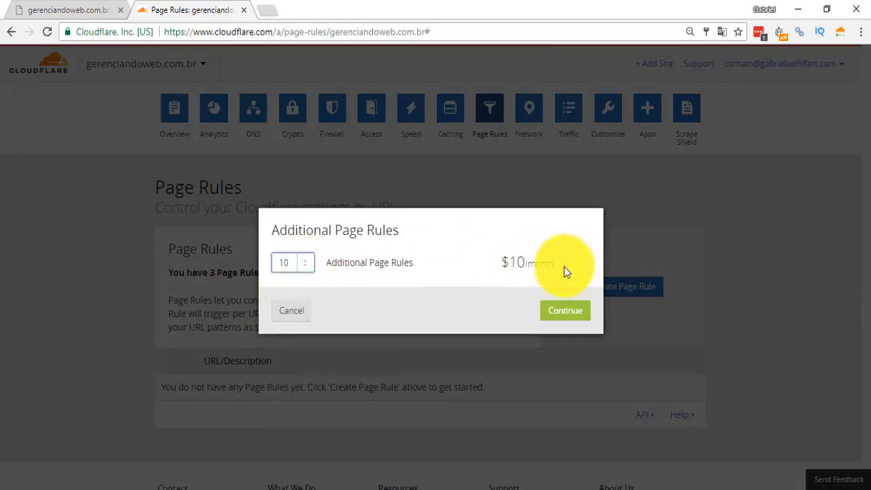
{"action": "left_click_drag", "start_coordinate": [562, 268], "coordinate": [505, 265]}
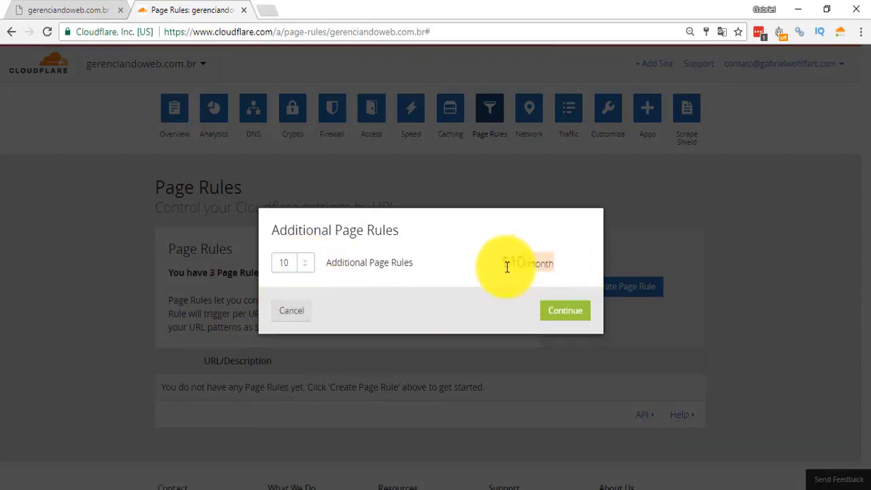
{"action": "left_click", "coordinate": [299, 314]}
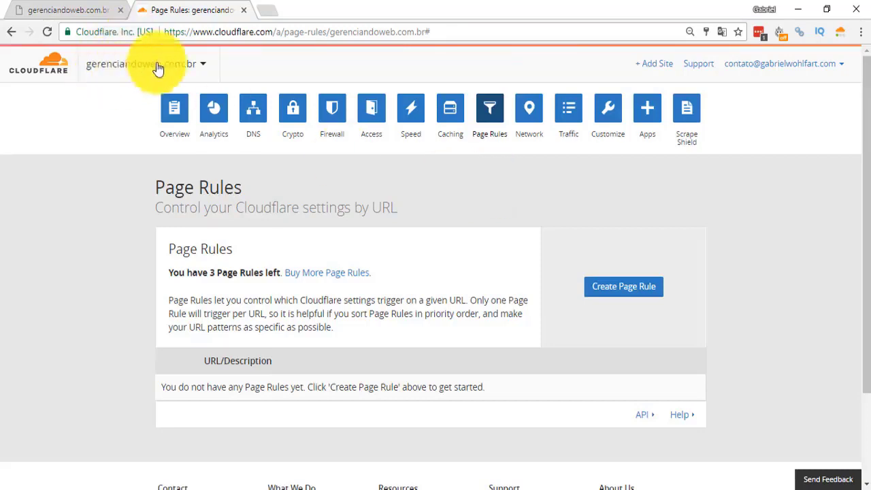
{"action": "left_click", "coordinate": [93, 8]}
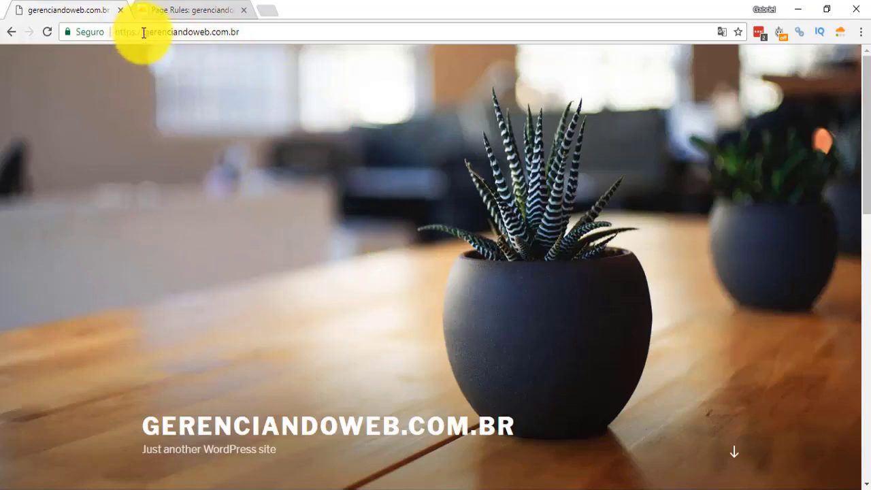
{"action": "left_click_drag", "start_coordinate": [115, 31], "coordinate": [102, 28]}
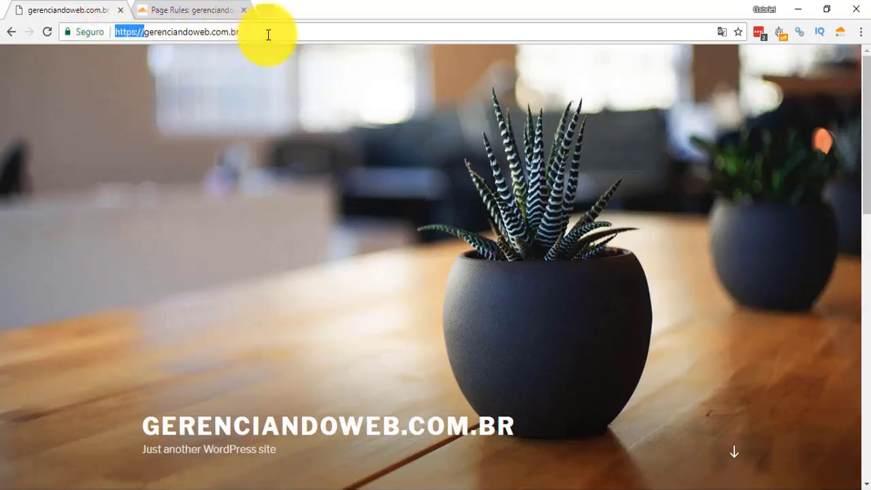
{"action": "left_click_drag", "start_coordinate": [267, 33], "coordinate": [147, 34]}
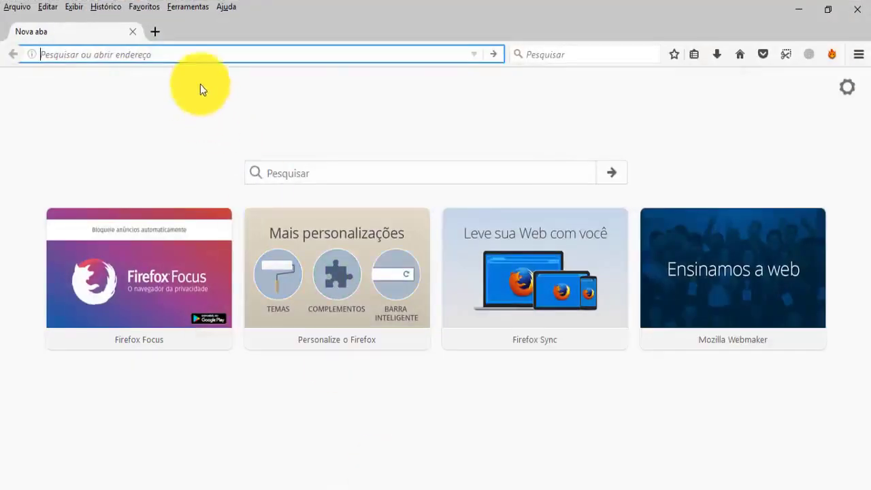
Switch to Firefox and enter the address vip.gerenciandoweb.com/wp-login.php without loading it.
{"action": "type", "text": "gerenciandoweb.com"}
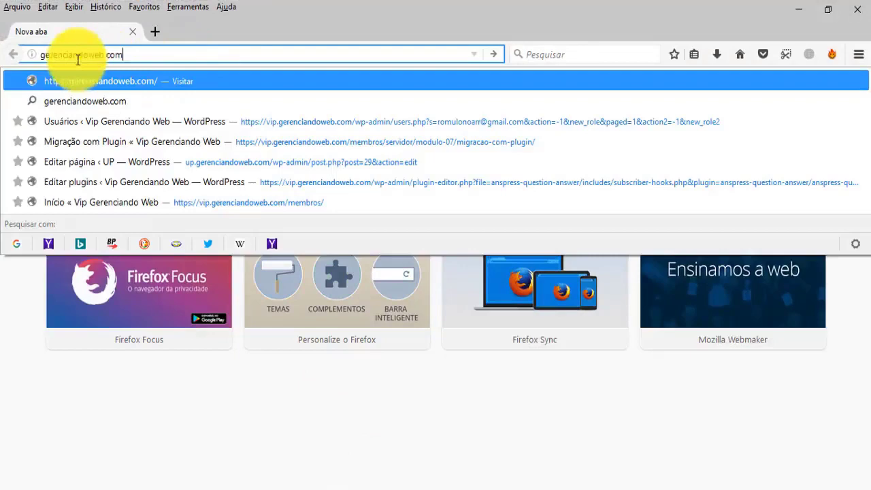
{"action": "left_click", "coordinate": [42, 55]}
{"action": "type", "text": "vip."}
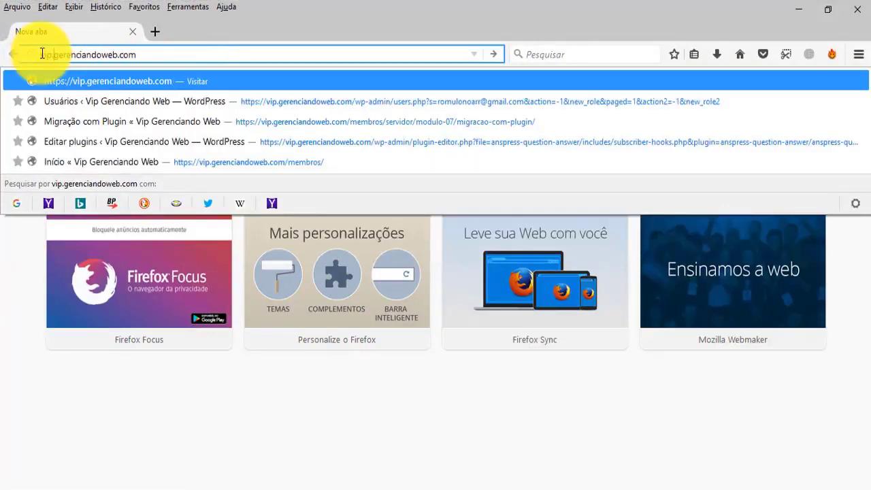
{"action": "left_click", "coordinate": [172, 57]}
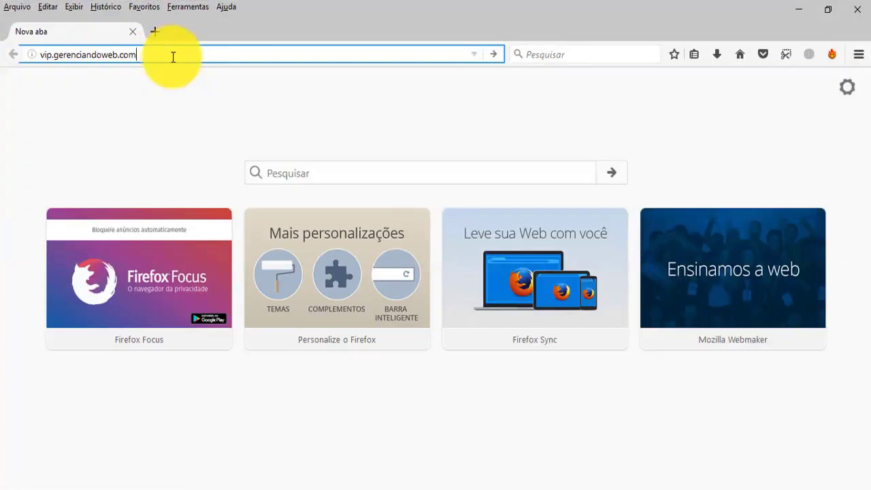
{"action": "type", "text": "/"}
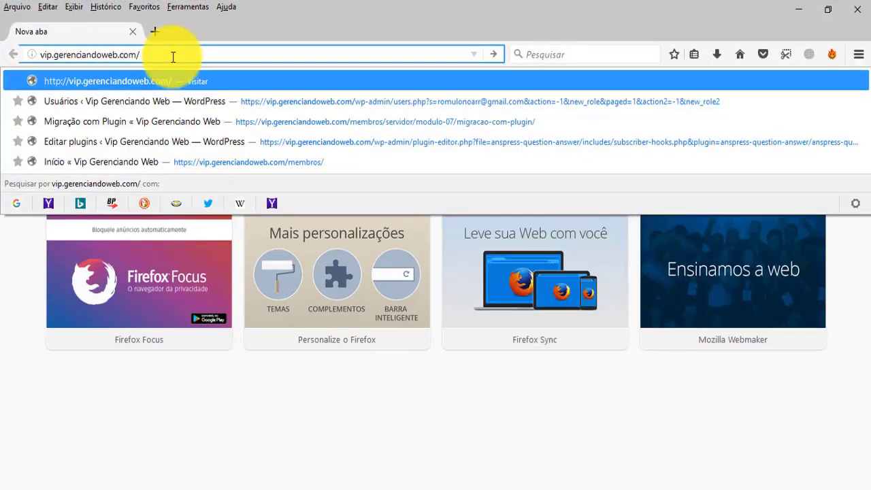
{"action": "type", "text": "w"}
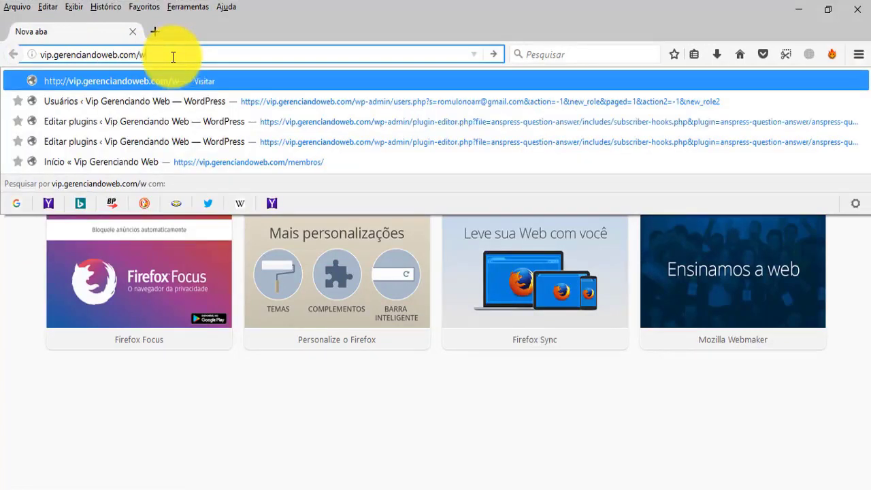
{"action": "type", "text": "p-login"}
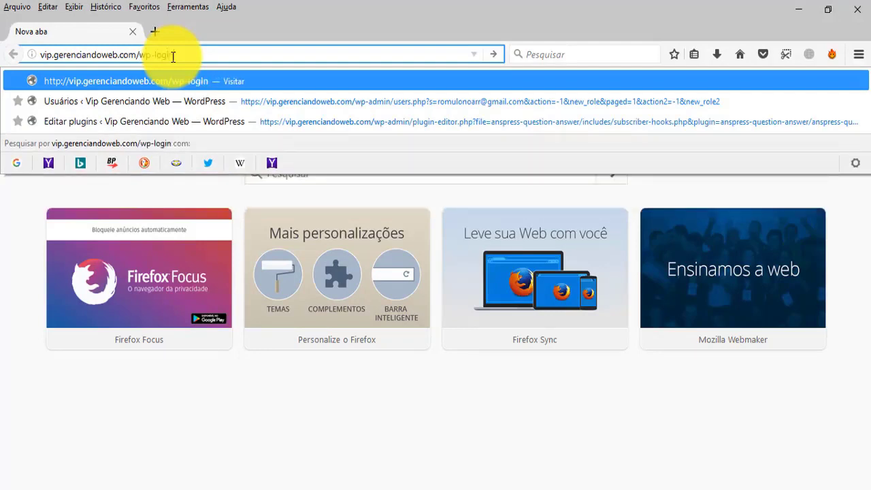
{"action": "type", "text": ".php"}
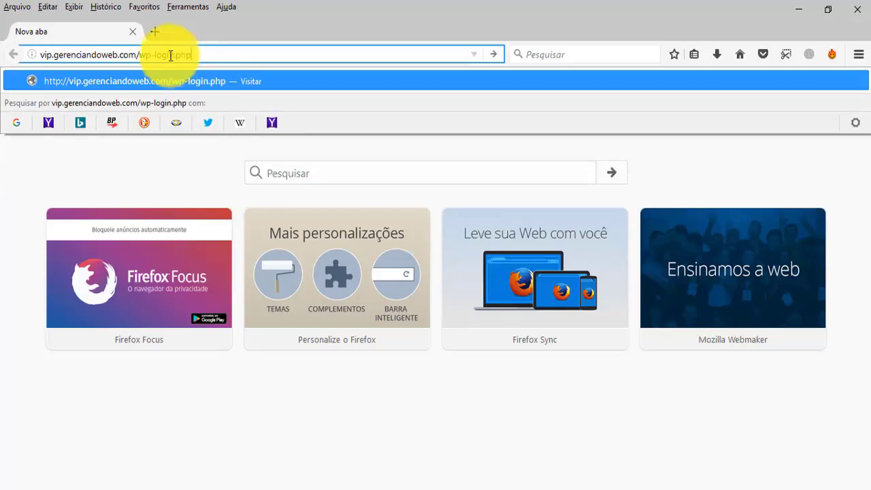
Load vip.gerenciandoweb.com in a separate Firefox tab, look over the home page, and close that tab.
{"action": "left_click_drag", "start_coordinate": [140, 55], "coordinate": [1, 57]}
{"action": "key", "text": "ctrl+c"}
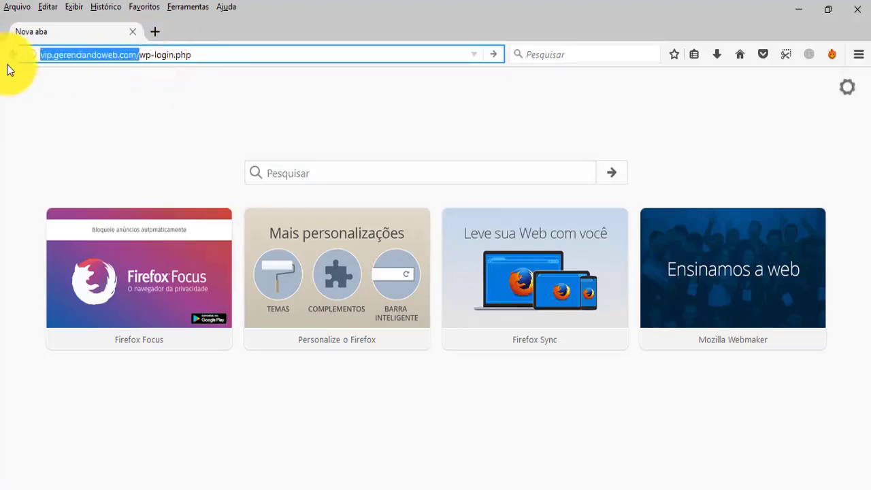
{"action": "left_click", "coordinate": [154, 31]}
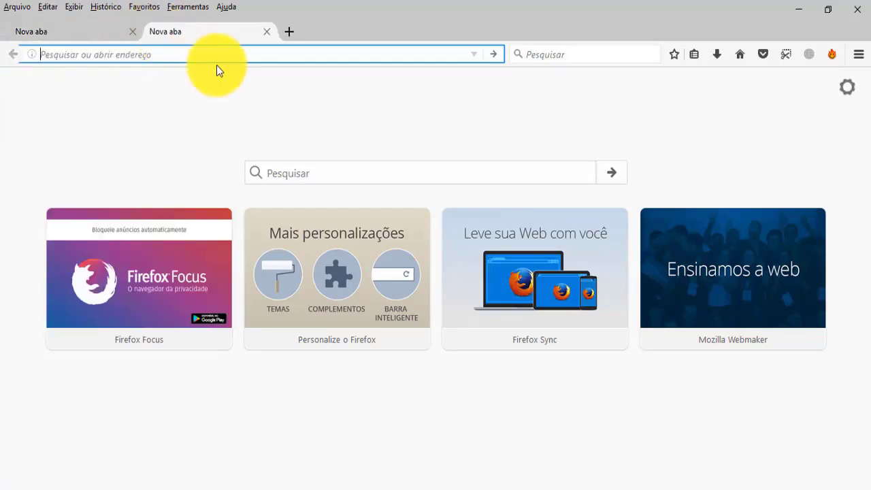
{"action": "key", "text": "ctrl+v"}
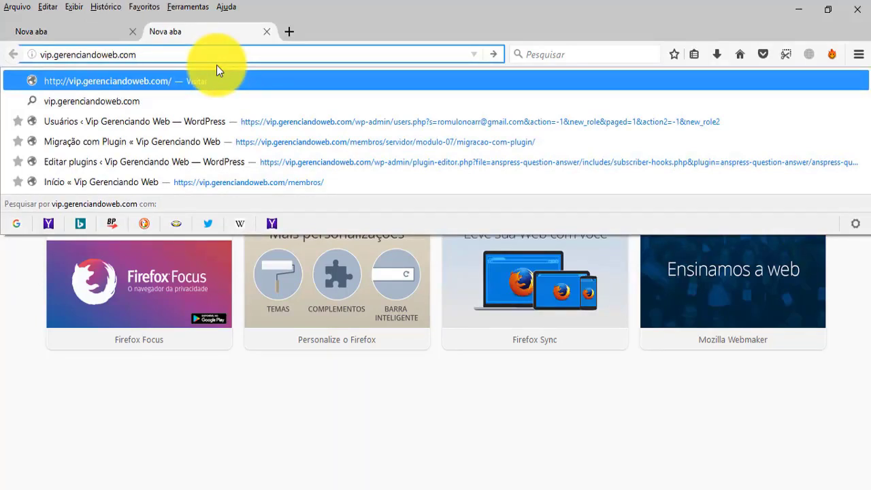
{"action": "key", "text": "Return"}
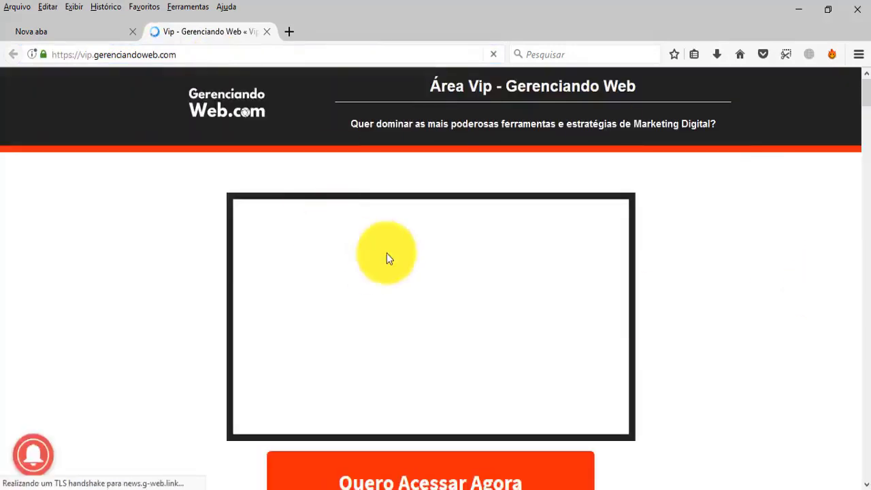
{"action": "scroll", "coordinate": [395, 319], "scroll_direction": "down", "scroll_amount": 3}
{"action": "scroll", "coordinate": [384, 323], "scroll_direction": "up", "scroll_amount": 2}
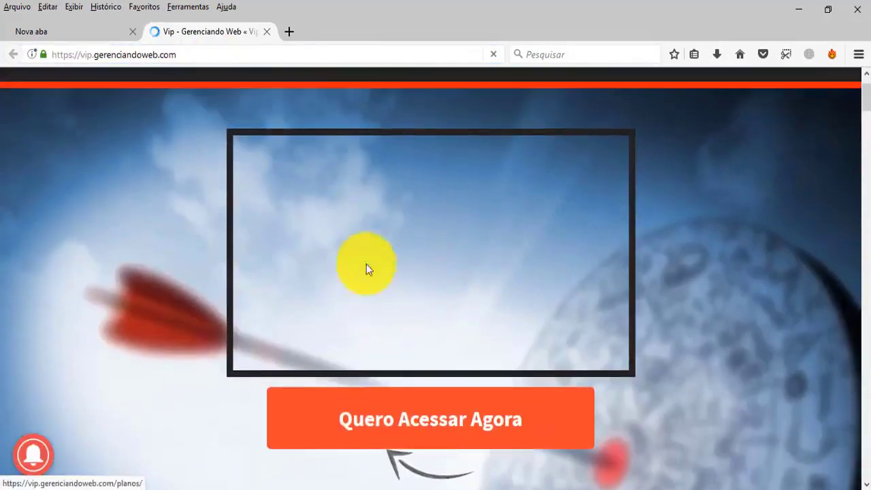
{"action": "left_click", "coordinate": [266, 34]}
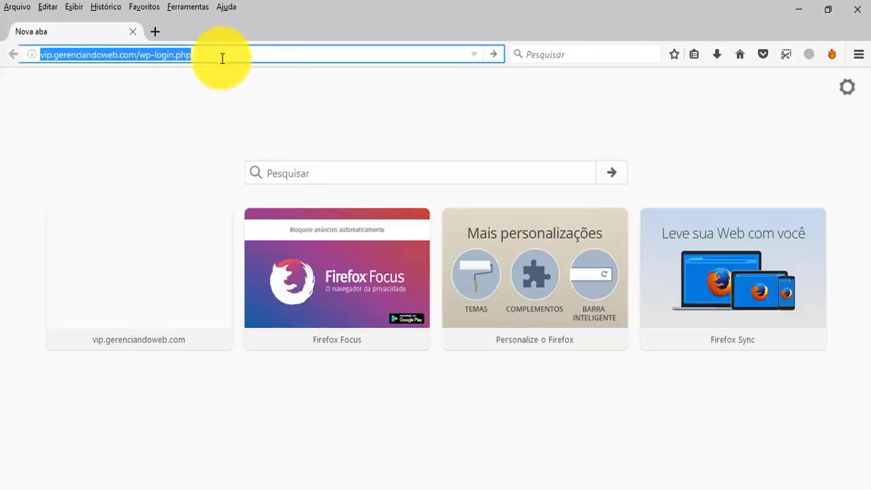
Load vip.gerenciandoweb.com/wp-login.php to show Cloudflare's browser check before the login form, then close the page and leave a blank tab.
{"action": "left_click", "coordinate": [223, 59]}
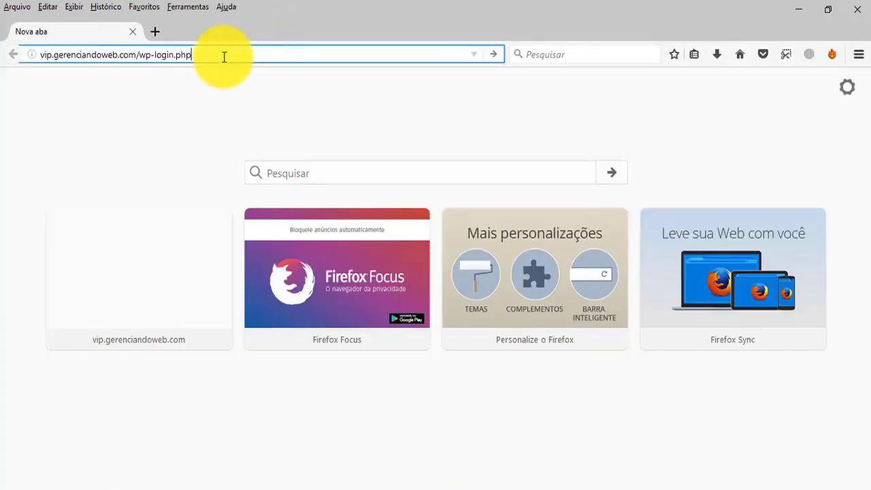
{"action": "key", "text": "Return"}
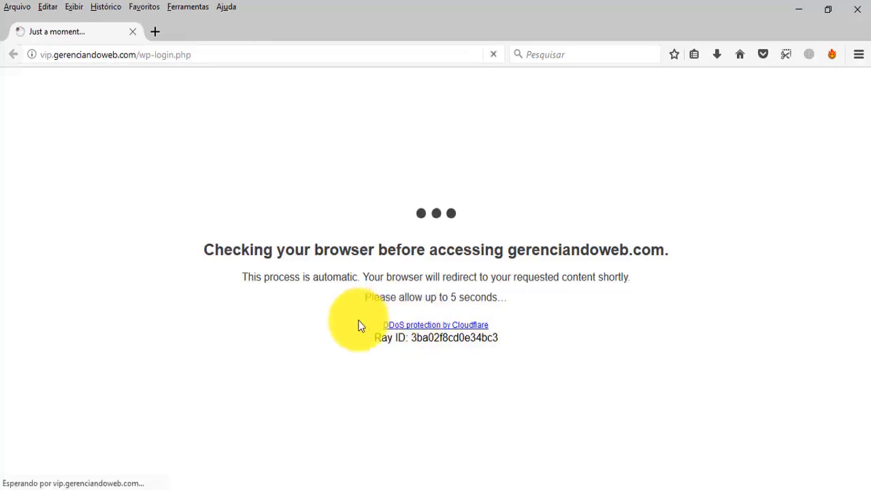
{"action": "left_click_drag", "start_coordinate": [358, 321], "coordinate": [513, 321]}
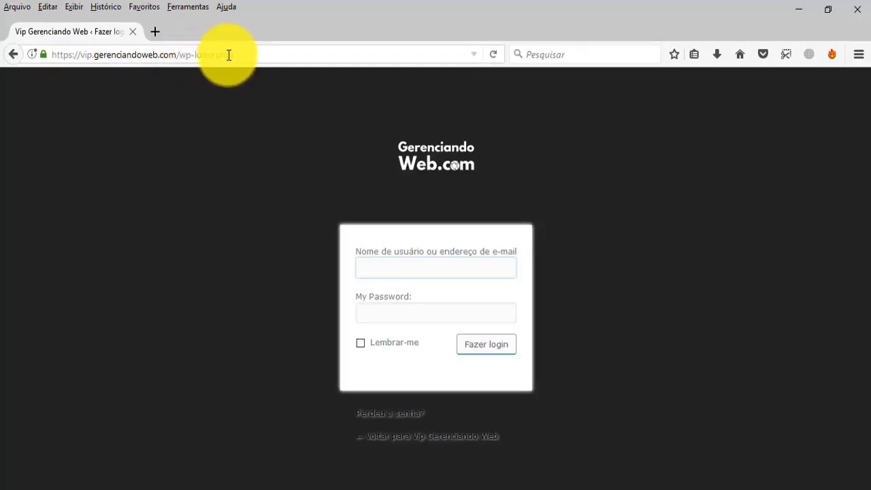
{"action": "left_click", "coordinate": [158, 32]}
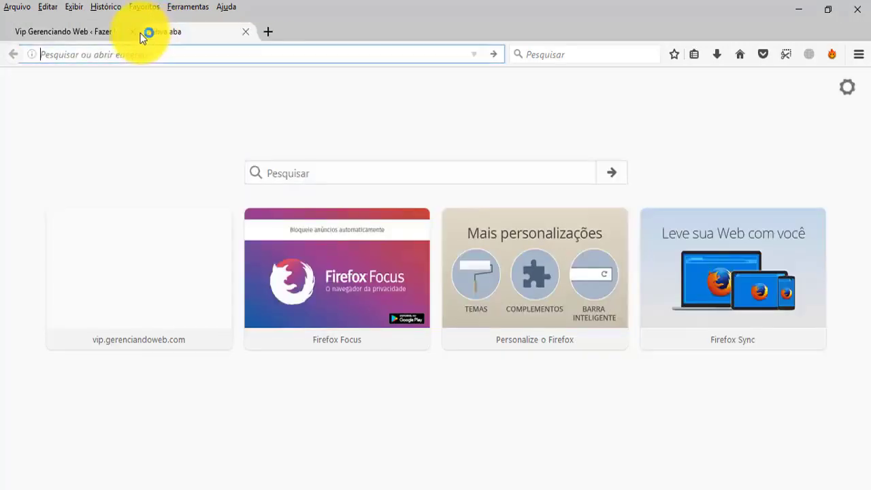
{"action": "left_click", "coordinate": [133, 32]}
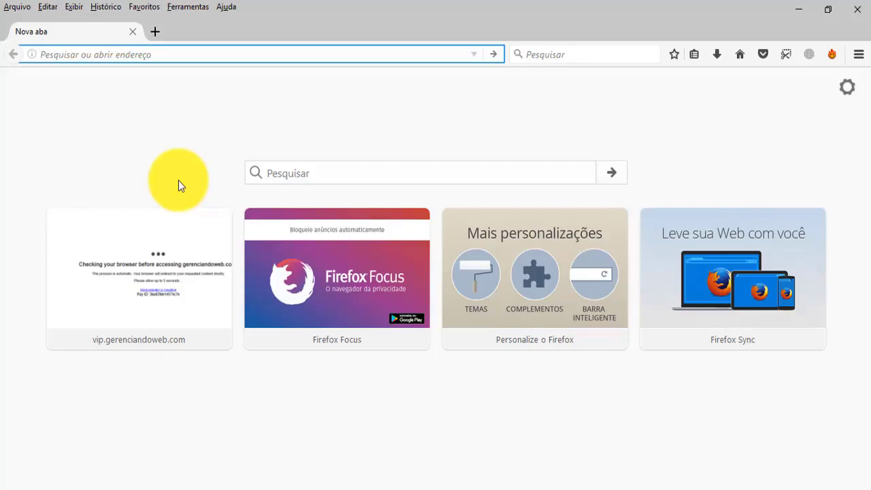
Switch to Chrome, return to Cloudflare's Page Rules settings, and start a new page rule for gerenciandoweb.com.br.
{"action": "mouse_move", "coordinate": [299, 485]}
{"action": "left_click", "coordinate": [298, 469]}
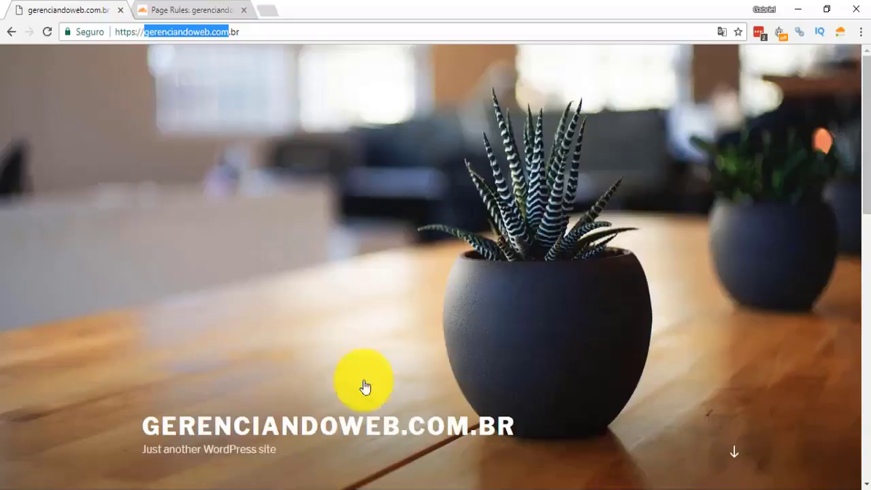
{"action": "left_click", "coordinate": [194, 8]}
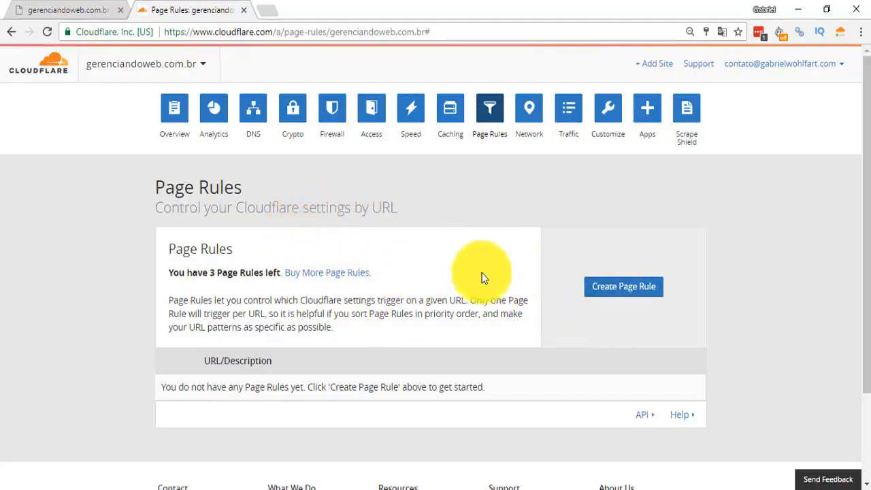
{"action": "left_click", "coordinate": [611, 293]}
{"action": "left_click", "coordinate": [334, 253]}
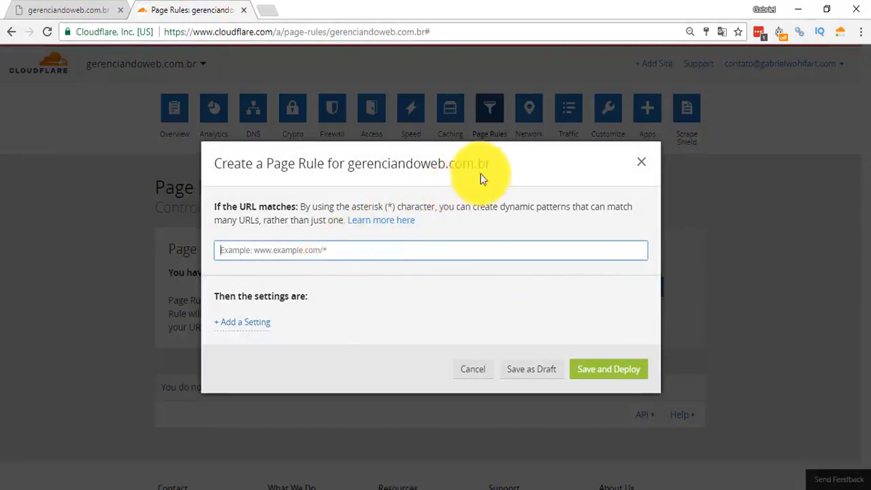
Set the page rule's URL pattern to *gerenciandoweb.com.br/wp-login.php*.
{"action": "mouse_move", "coordinate": [494, 163]}
{"action": "left_mouse_down"}
{"action": "mouse_move", "coordinate": [367, 163]}
{"action": "mouse_move", "coordinate": [491, 163]}
{"action": "left_mouse_up"}
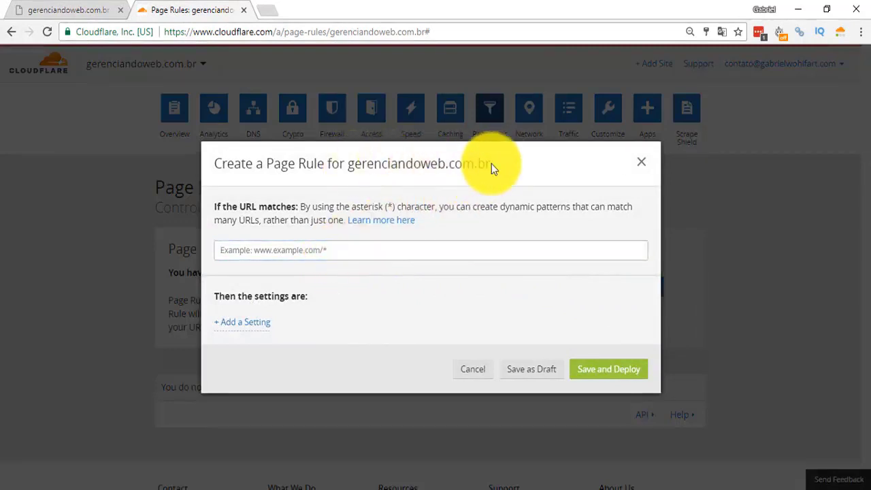
{"action": "left_click", "coordinate": [314, 248]}
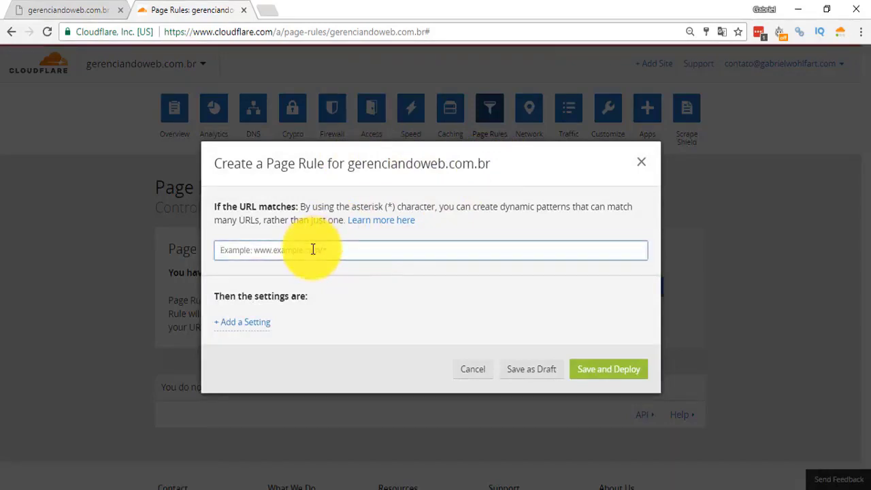
{"action": "type", "text": "*"}
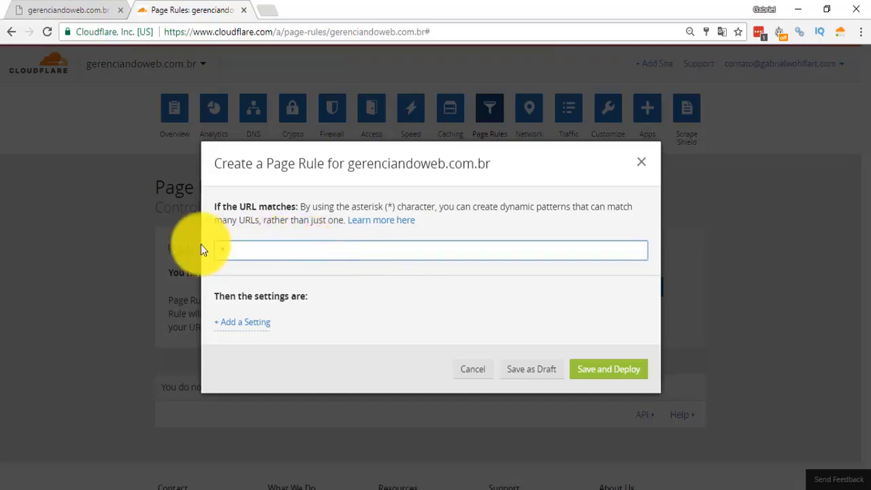
{"action": "left_click_drag", "start_coordinate": [492, 164], "coordinate": [349, 166]}
{"action": "key", "text": "ctrl+c"}
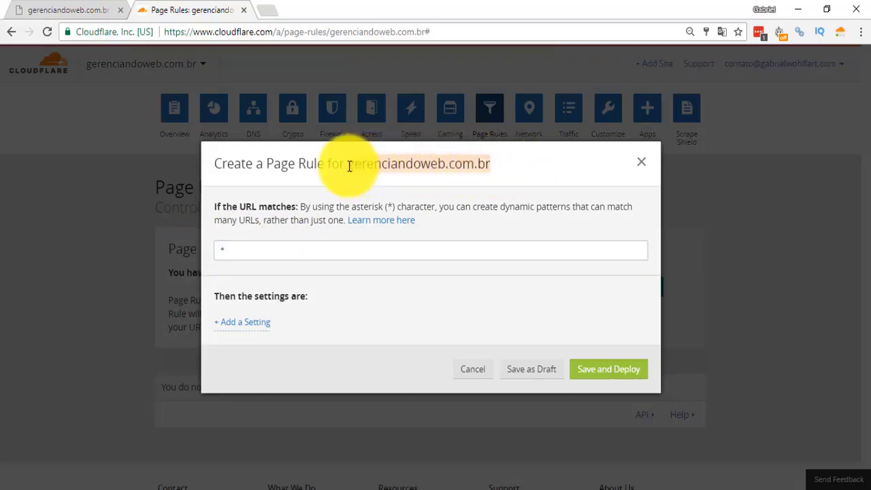
{"action": "left_click", "coordinate": [272, 251]}
{"action": "key", "text": "ctrl+v"}
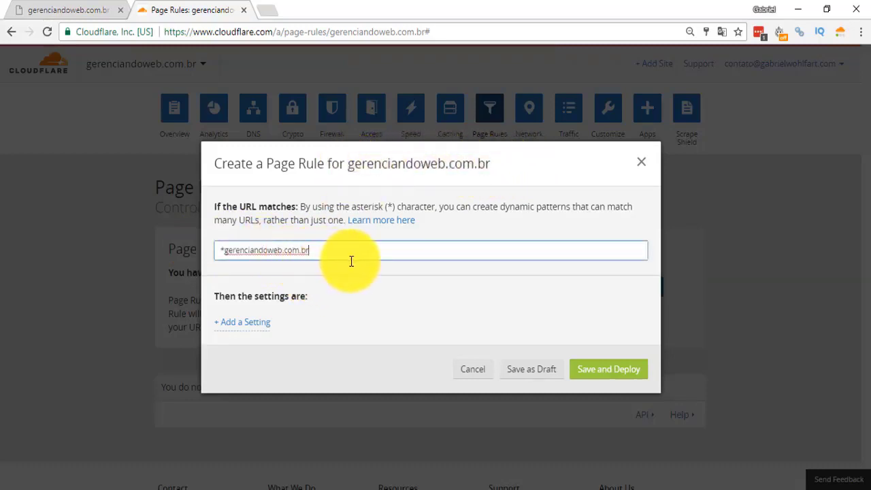
{"action": "type", "text": "/wp-login.ph"}
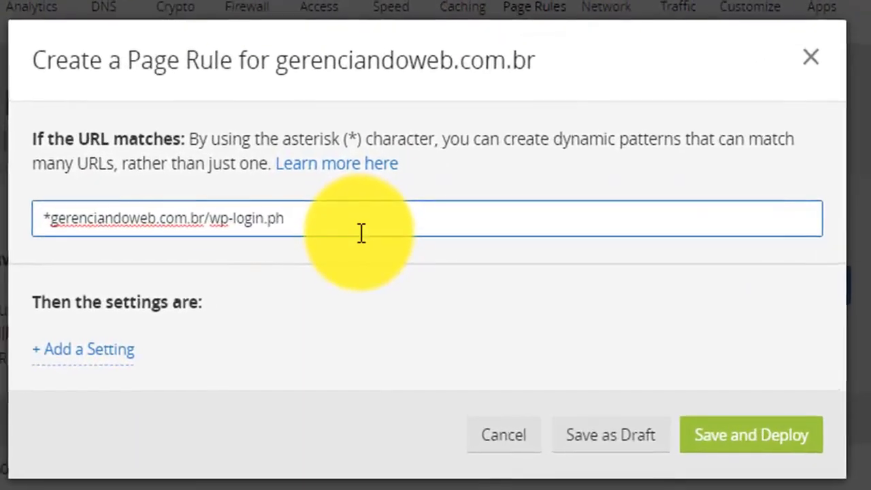
{"action": "type", "text": "p*"}
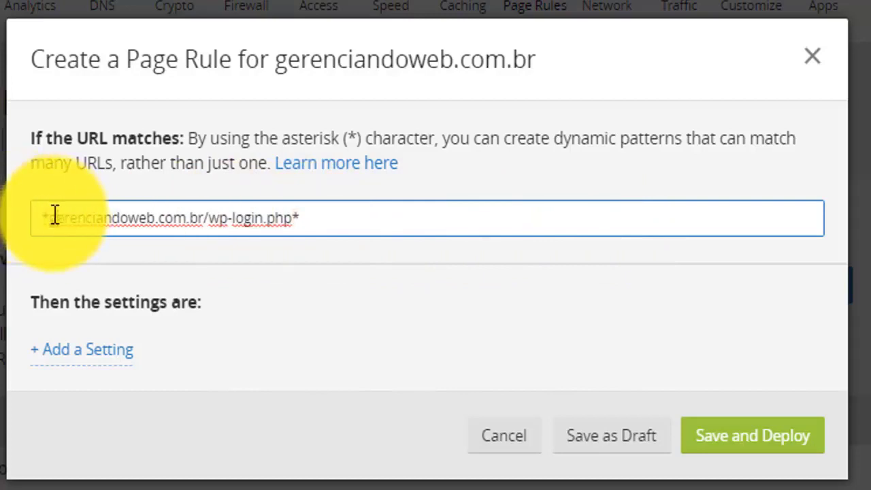
Highlight the domain, the wp-login.php part and the leading asterisk of the URL pattern in turn.
{"action": "left_click_drag", "start_coordinate": [54, 216], "coordinate": [204, 216]}
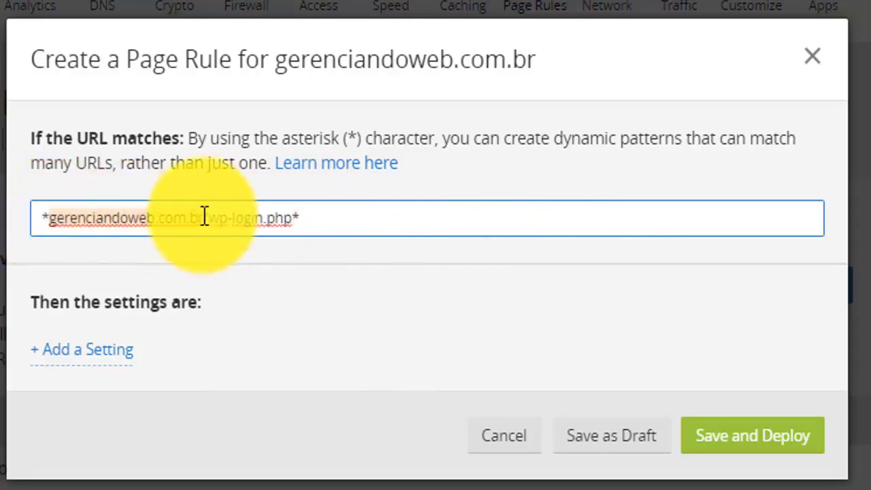
{"action": "left_click", "coordinate": [208, 217]}
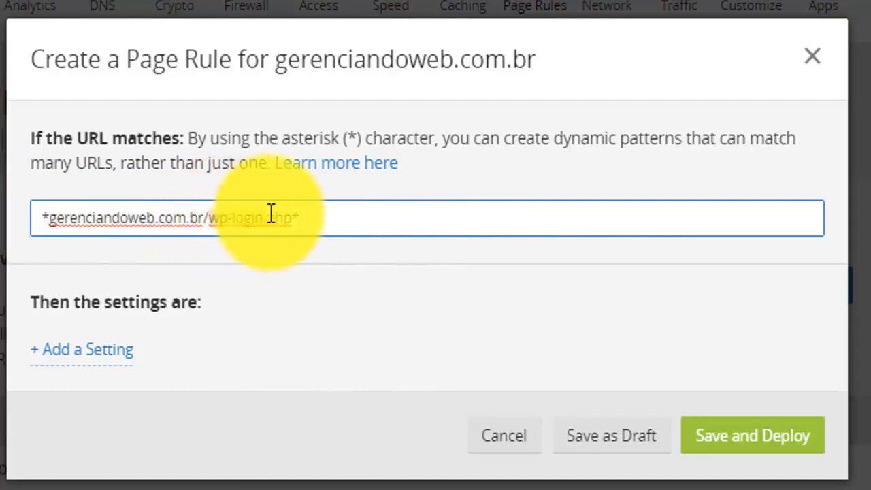
{"action": "left_click_drag", "start_coordinate": [271, 213], "coordinate": [293, 213]}
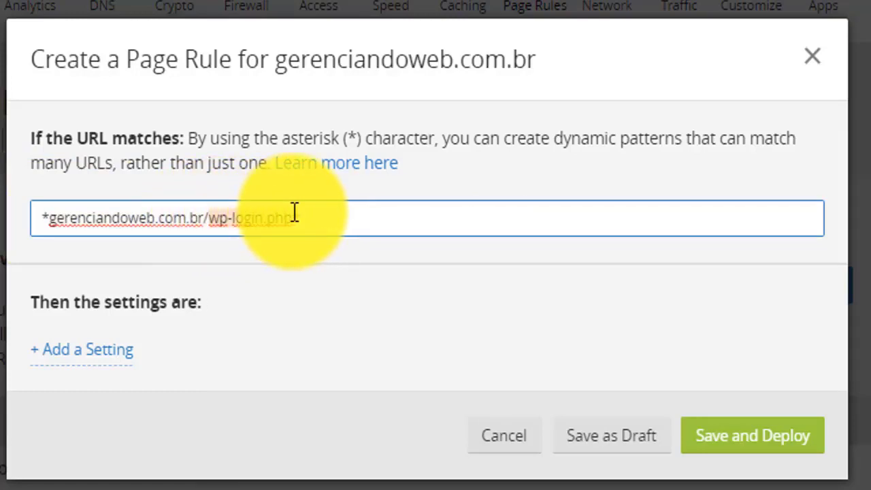
{"action": "mouse_move", "coordinate": [52, 218]}
{"action": "left_mouse_down"}
{"action": "mouse_move", "coordinate": [211, 216]}
{"action": "mouse_move", "coordinate": [38, 218]}
{"action": "left_mouse_up"}
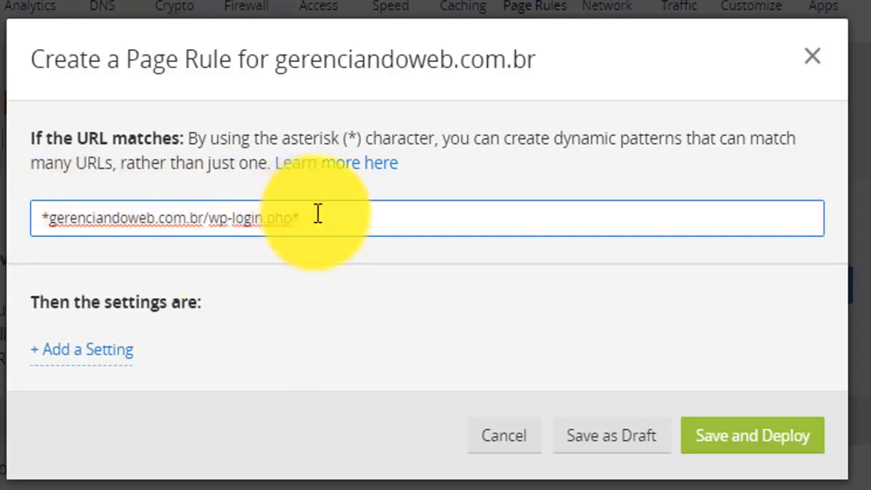
Review the available page rule settings, add Browser Integrity Check to the rule, and turn it on.
{"action": "left_click", "coordinate": [95, 355]}
{"action": "left_click", "coordinate": [373, 366]}
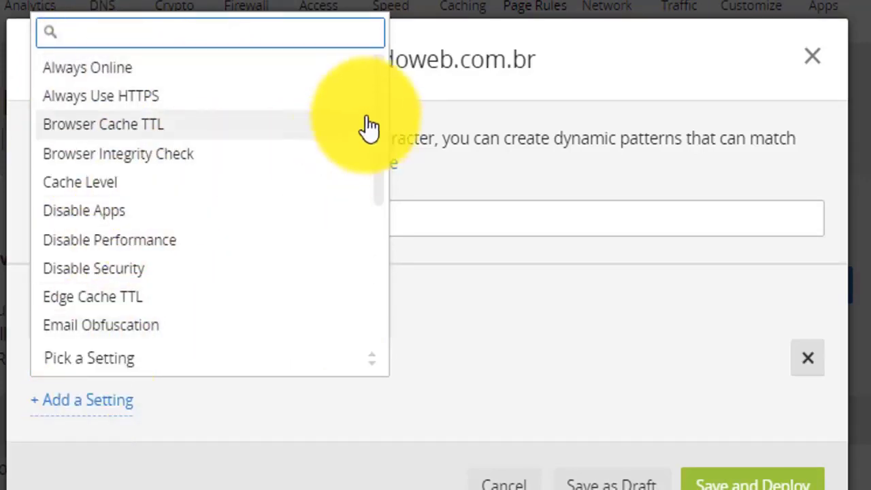
{"action": "left_click_drag", "start_coordinate": [378, 116], "coordinate": [378, 261]}
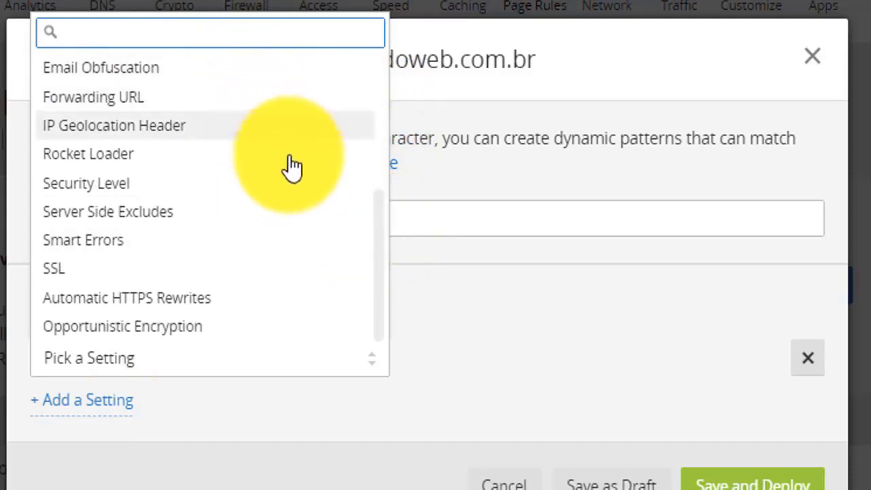
{"action": "scroll", "coordinate": [375, 204], "scroll_direction": "up", "scroll_amount": 1}
{"action": "scroll", "coordinate": [375, 203], "scroll_direction": "up", "scroll_amount": 5}
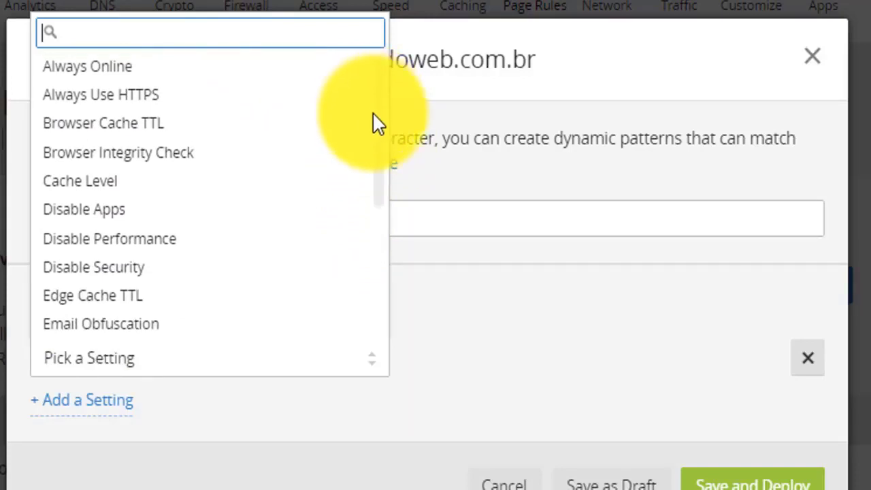
{"action": "scroll", "coordinate": [378, 114], "scroll_direction": "down", "scroll_amount": 1}
{"action": "scroll", "coordinate": [383, 116], "scroll_direction": "up", "scroll_amount": 1}
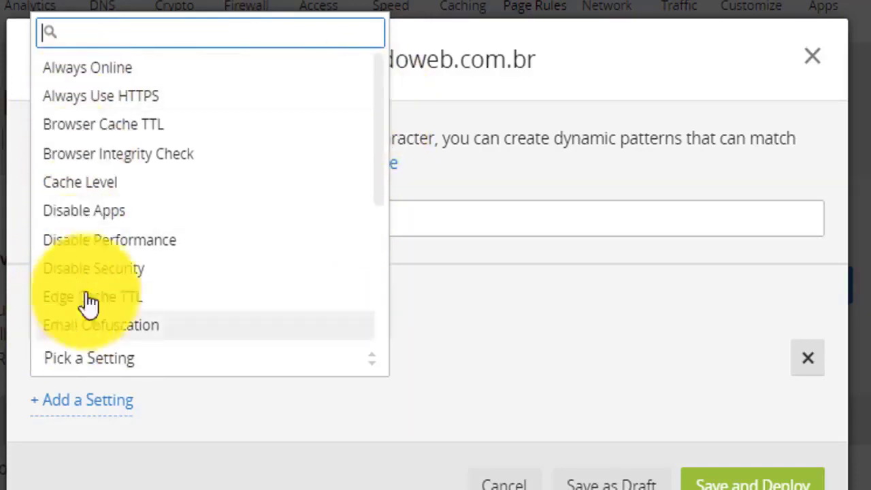
{"action": "scroll", "coordinate": [113, 210], "scroll_direction": "down", "scroll_amount": 4}
{"action": "scroll", "coordinate": [93, 283], "scroll_direction": "up", "scroll_amount": 4}
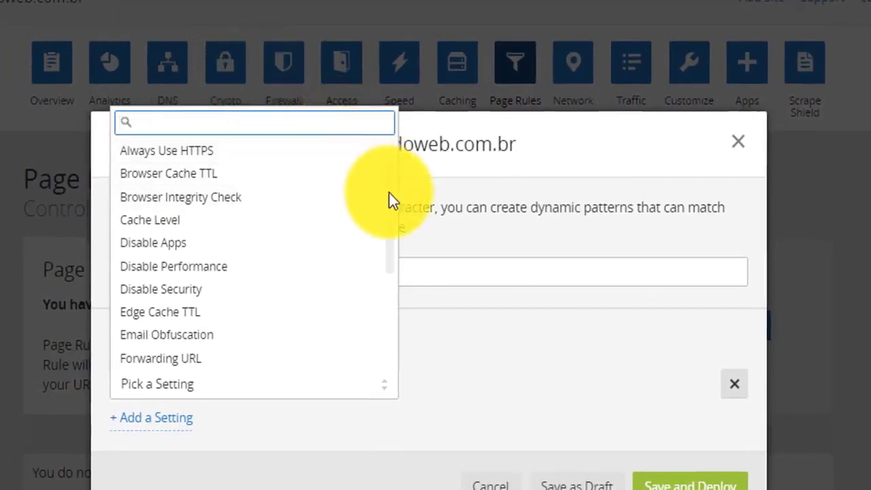
{"action": "scroll", "coordinate": [389, 196], "scroll_direction": "up", "scroll_amount": 1}
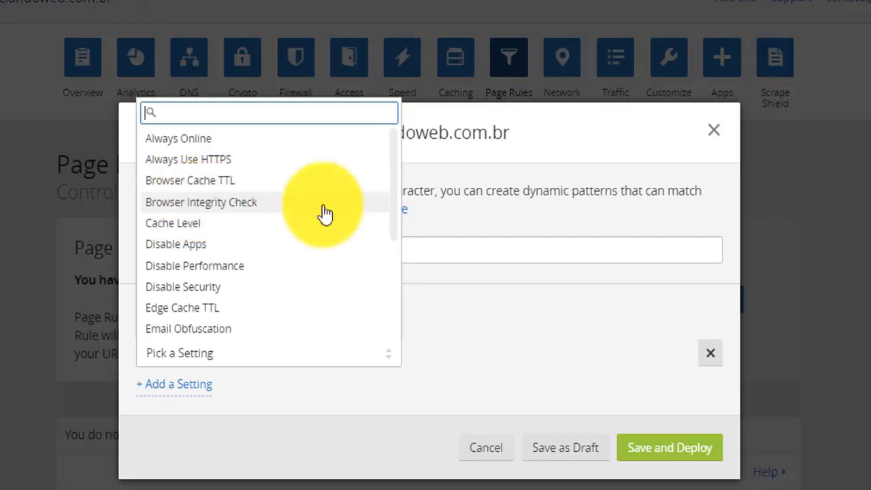
{"action": "left_click", "coordinate": [237, 206]}
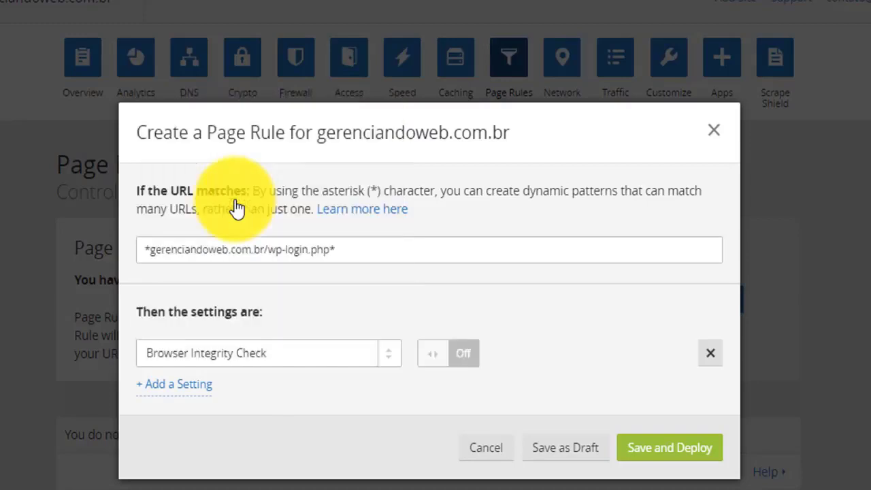
{"action": "left_click", "coordinate": [420, 352]}
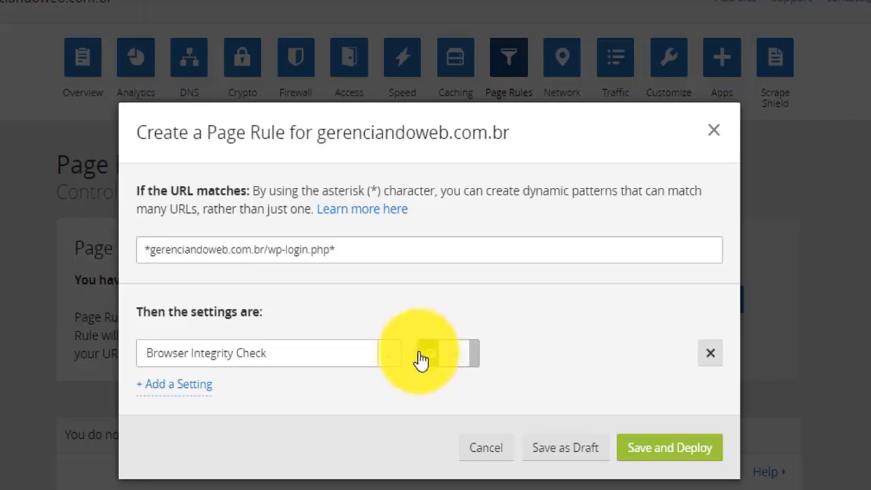
Add Security Level as a second setting to the wp-login.php page rule.
{"action": "left_click", "coordinate": [173, 385]}
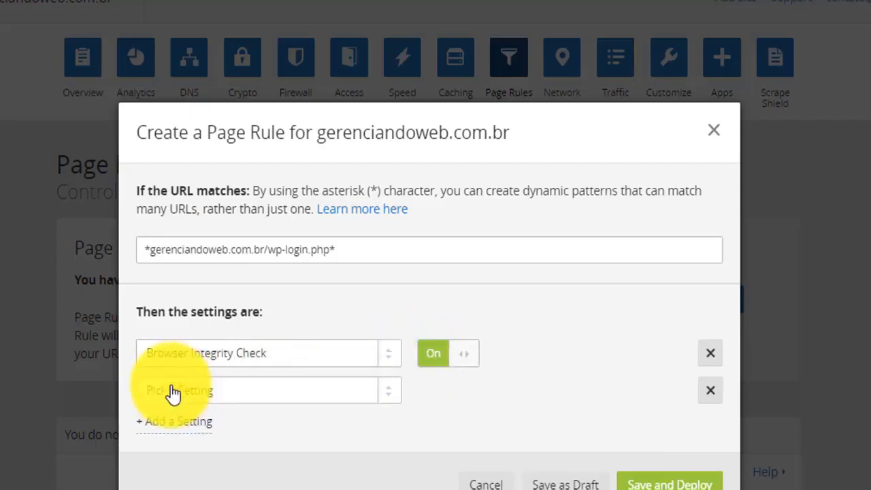
{"action": "left_click", "coordinate": [380, 392]}
{"action": "scroll", "coordinate": [395, 211], "scroll_direction": "down", "scroll_amount": 2}
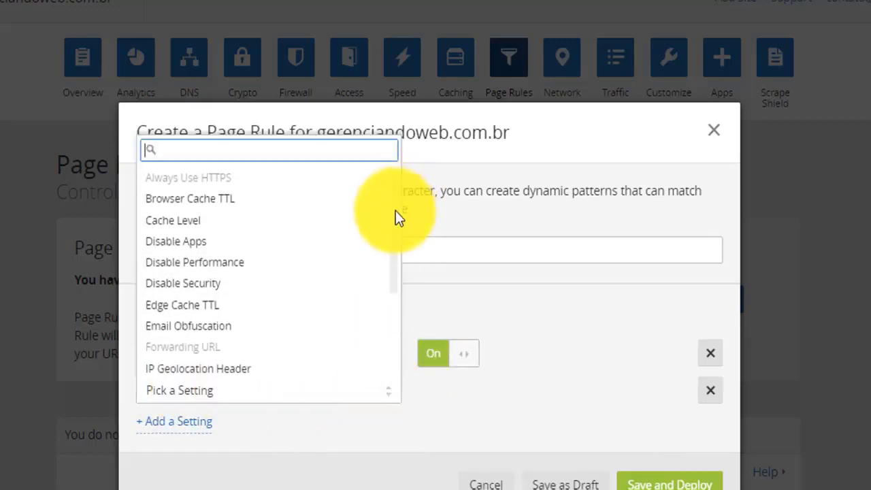
{"action": "scroll", "coordinate": [399, 245], "scroll_direction": "down", "scroll_amount": 5}
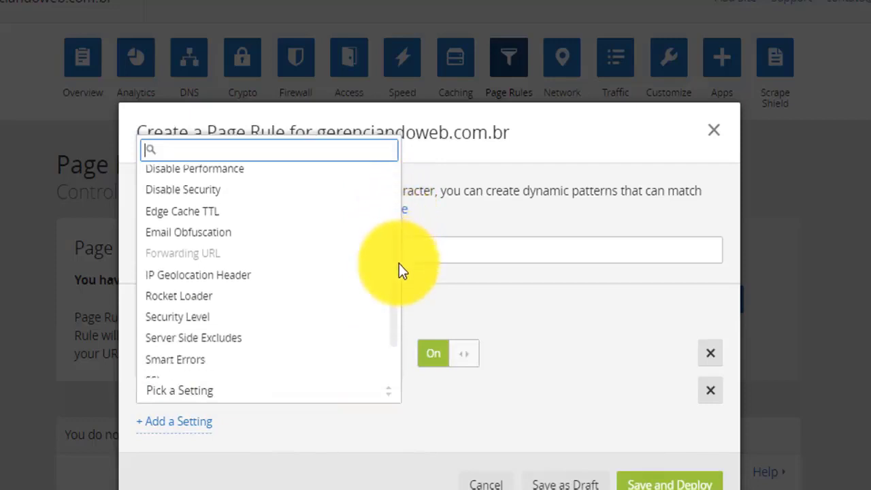
{"action": "scroll", "coordinate": [399, 285], "scroll_direction": "down", "scroll_amount": 1}
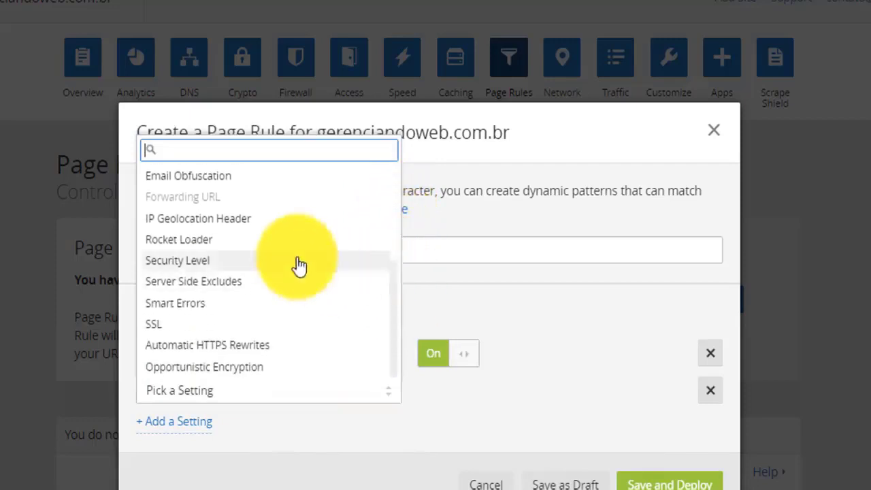
{"action": "left_click", "coordinate": [228, 261]}
{"action": "left_click", "coordinate": [385, 398]}
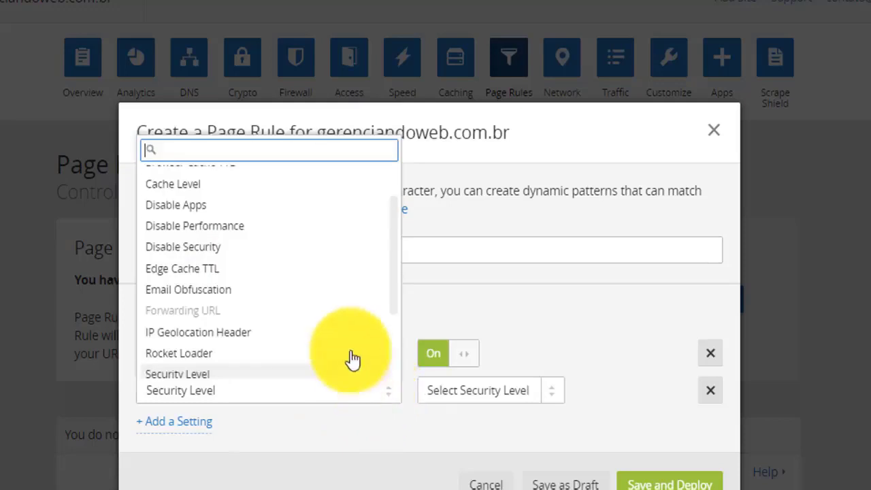
{"action": "left_click", "coordinate": [236, 424]}
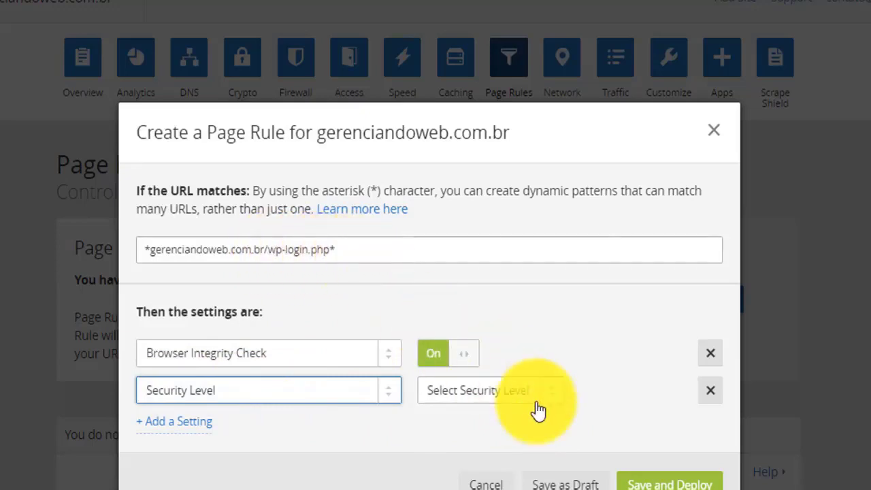
Set the rule's security level to I'm Under Attack, then save and deploy the wp-login.php page rule.
{"action": "left_click", "coordinate": [559, 394]}
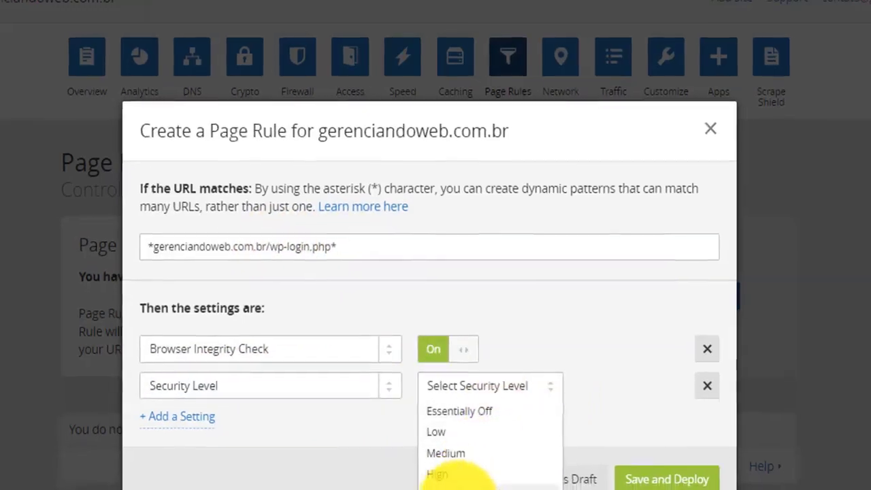
{"action": "left_click", "coordinate": [464, 489]}
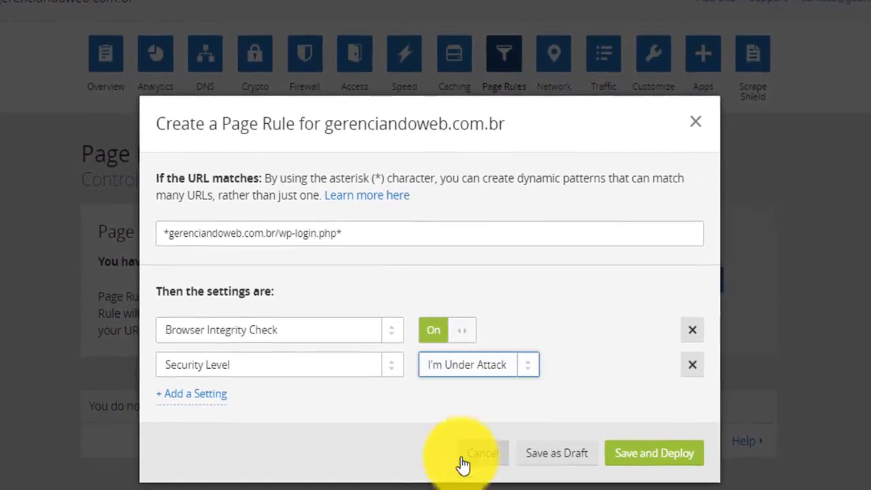
{"action": "left_click", "coordinate": [422, 386]}
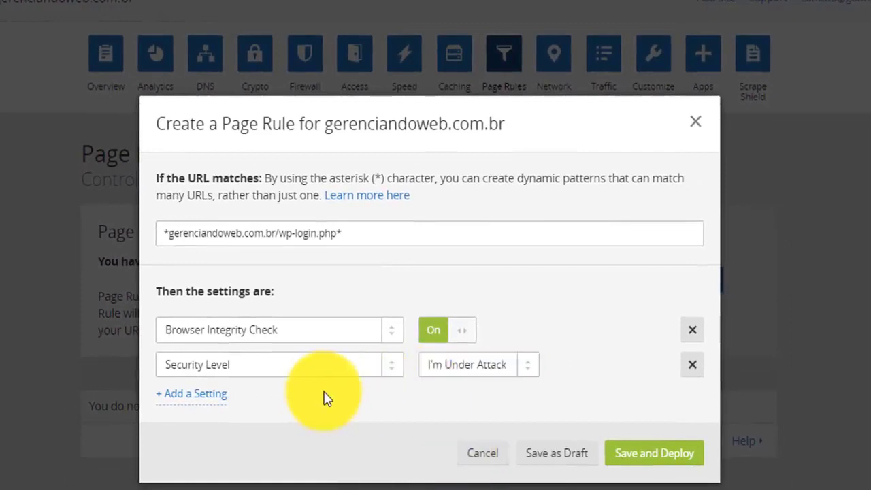
{"action": "left_click", "coordinate": [650, 460]}
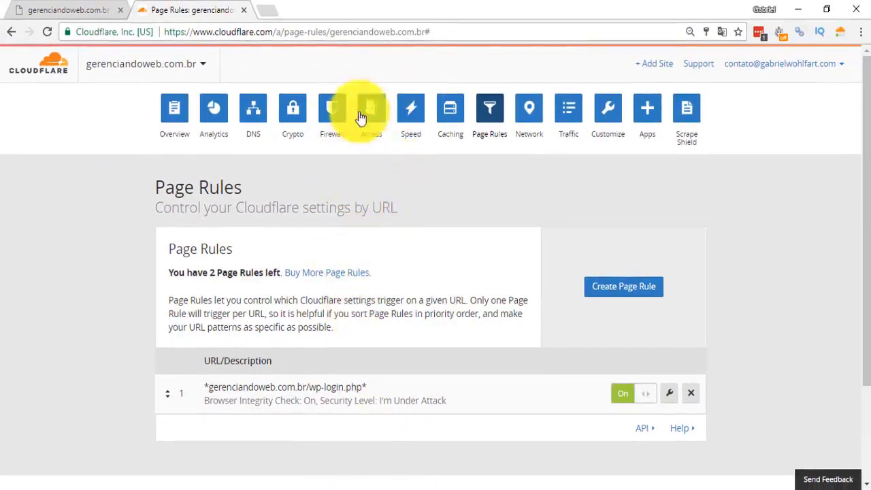
Copy the domain gerenciandoweb.com.br from the page address, switch to Firefox and open that site there.
{"action": "left_click_drag", "start_coordinate": [426, 32], "coordinate": [333, 34]}
{"action": "key", "text": "ctrl+c"}
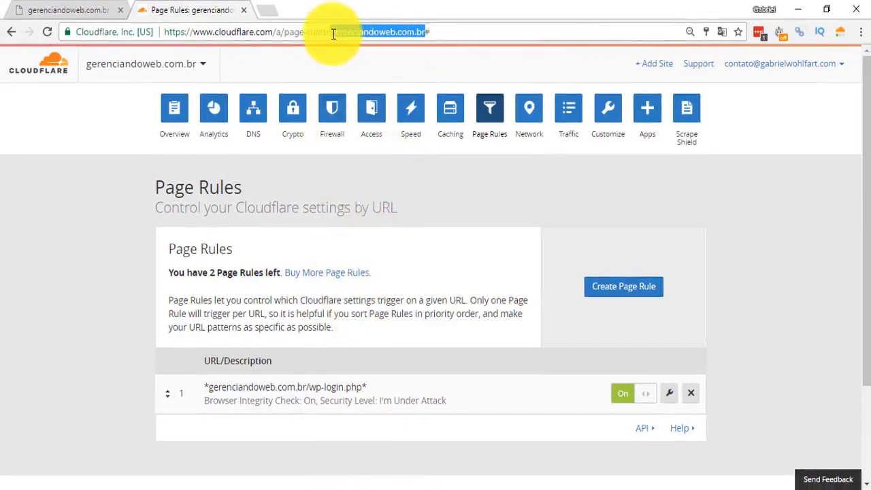
{"action": "left_click", "coordinate": [394, 489]}
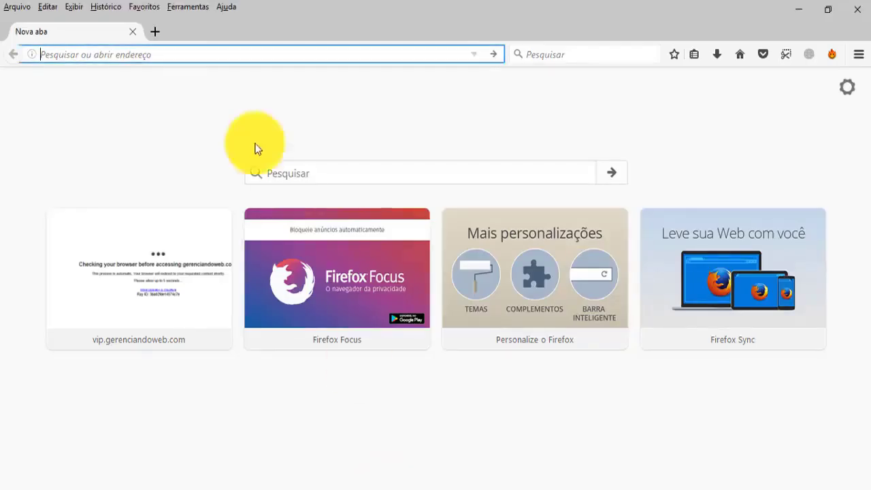
{"action": "key", "text": "ctrl+v"}
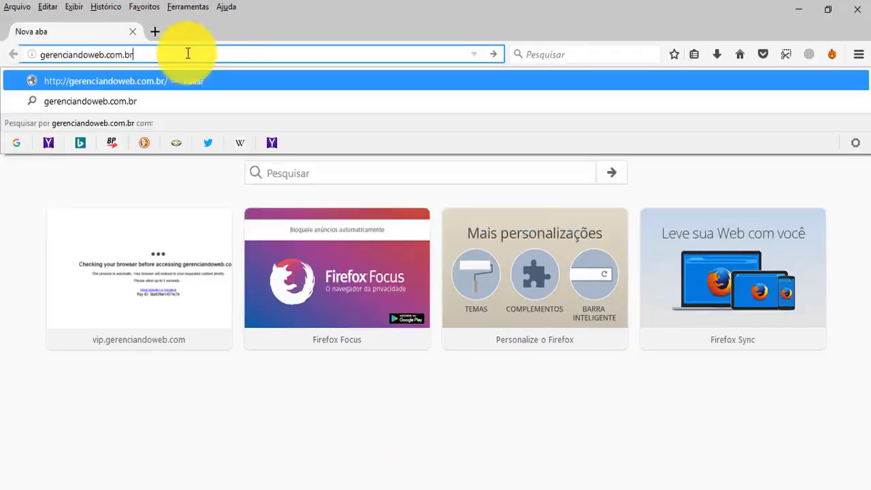
{"action": "key", "text": "Return"}
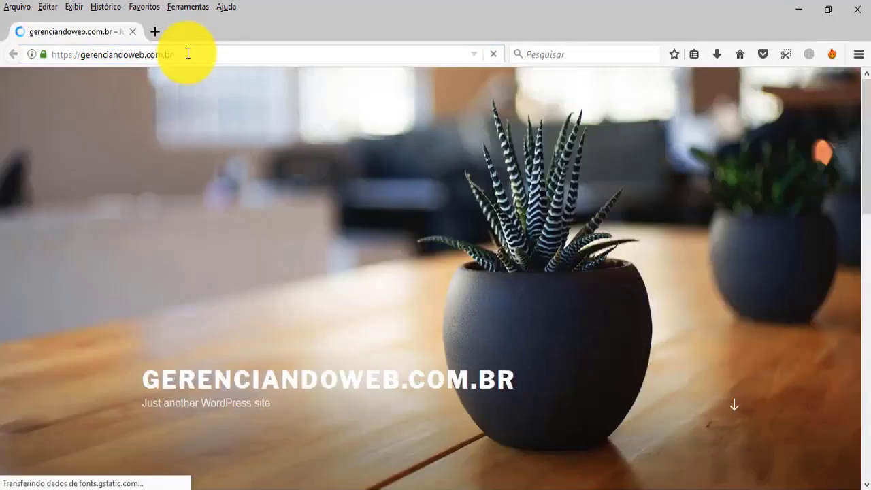
Open the site's /wp-login.php page to test the rule, and highlight the domain in its address.
{"action": "left_click", "coordinate": [231, 55]}
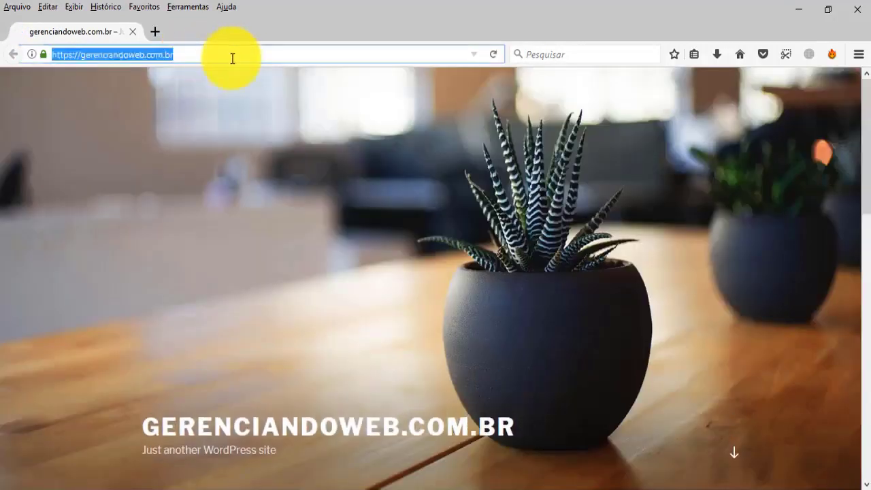
{"action": "left_click", "coordinate": [255, 53]}
{"action": "type", "text": "/wp-login.php"}
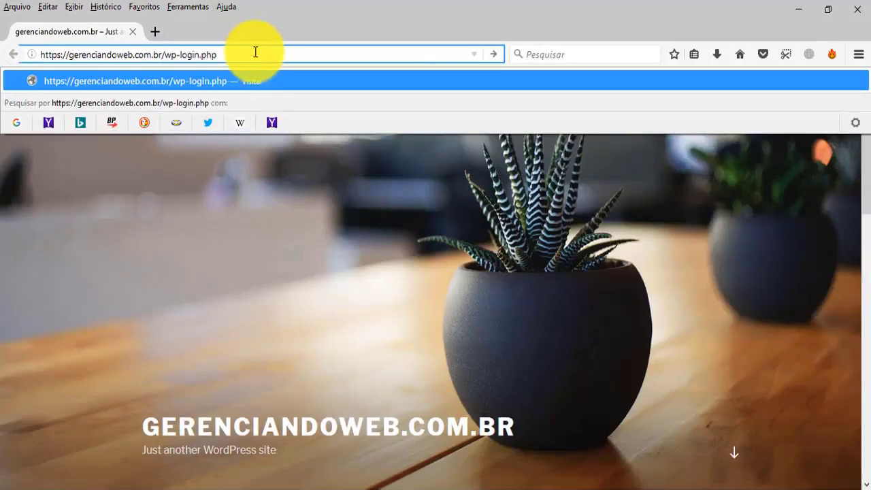
{"action": "key", "text": "Return"}
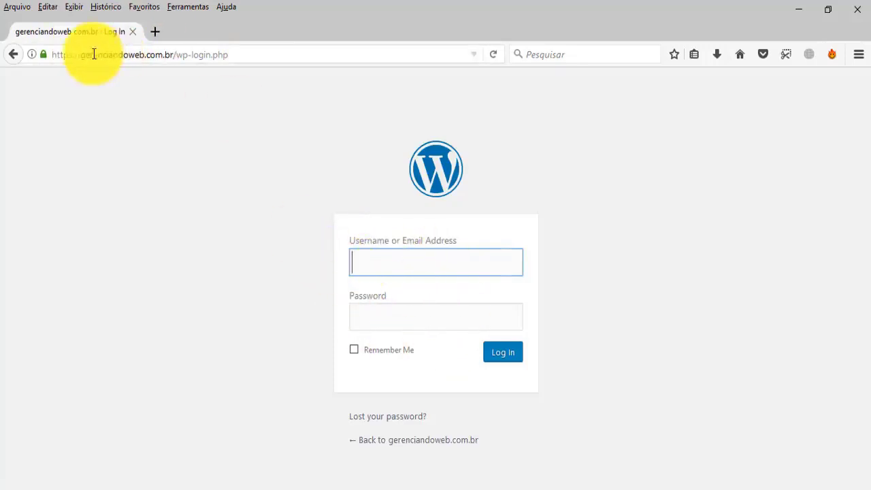
{"action": "left_click_drag", "start_coordinate": [81, 54], "coordinate": [173, 56]}
{"action": "key", "text": "ctrl+c"}
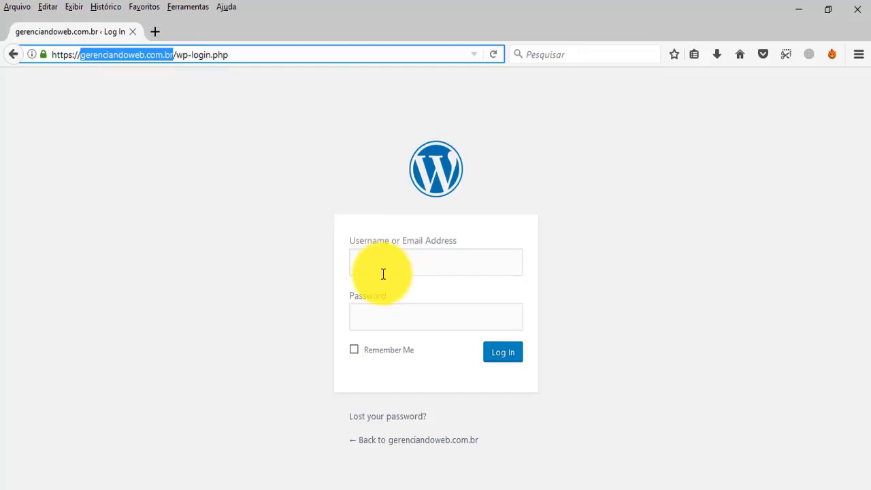
Switch back to Chrome and start a second Cloudflare page rule with the URL pattern *gerenciandoweb.com.br/xmlrpc.php*, leaving its order as First.
{"action": "left_click", "coordinate": [804, 8]}
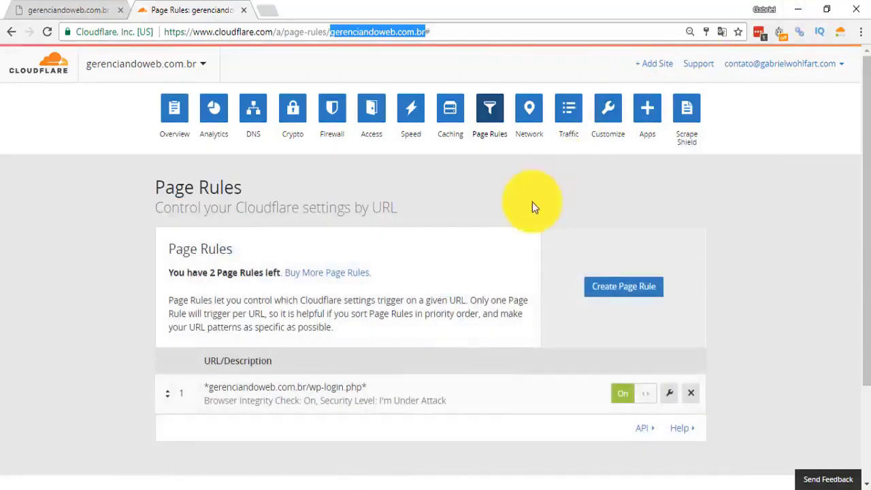
{"action": "scroll", "coordinate": [519, 223], "scroll_direction": "down", "scroll_amount": 2}
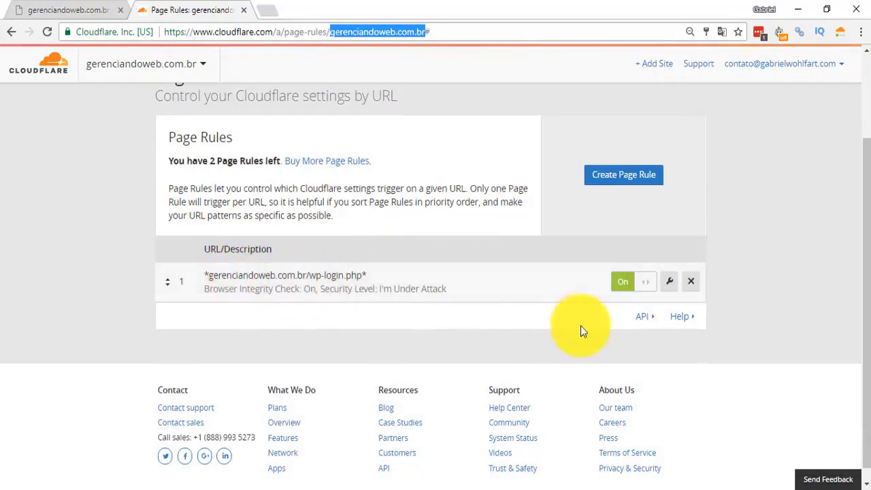
{"action": "left_click", "coordinate": [623, 175]}
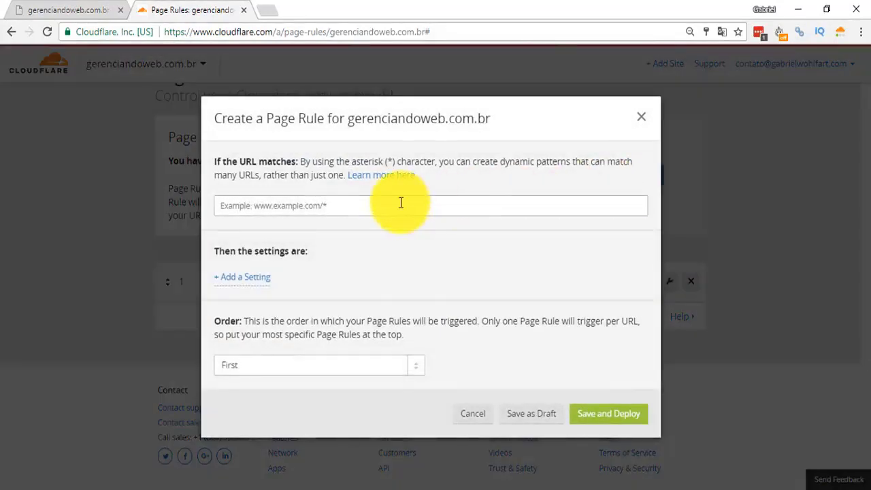
{"action": "left_click", "coordinate": [398, 202]}
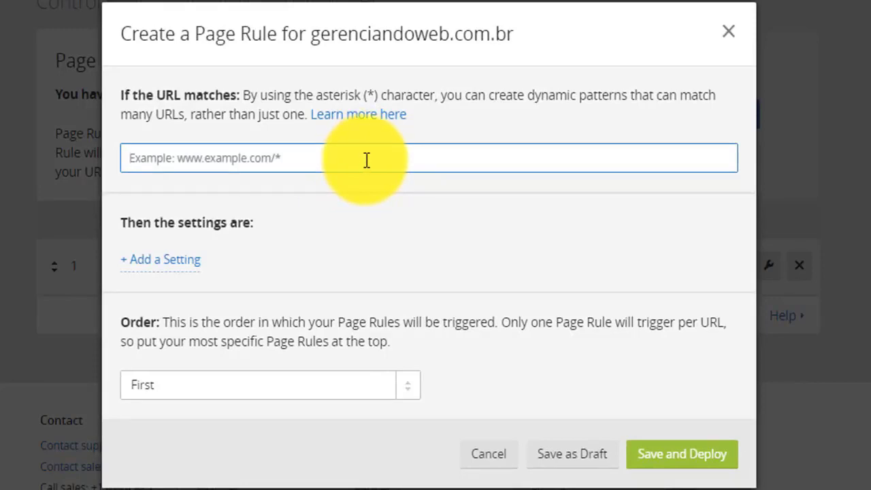
{"action": "type", "text": "*"}
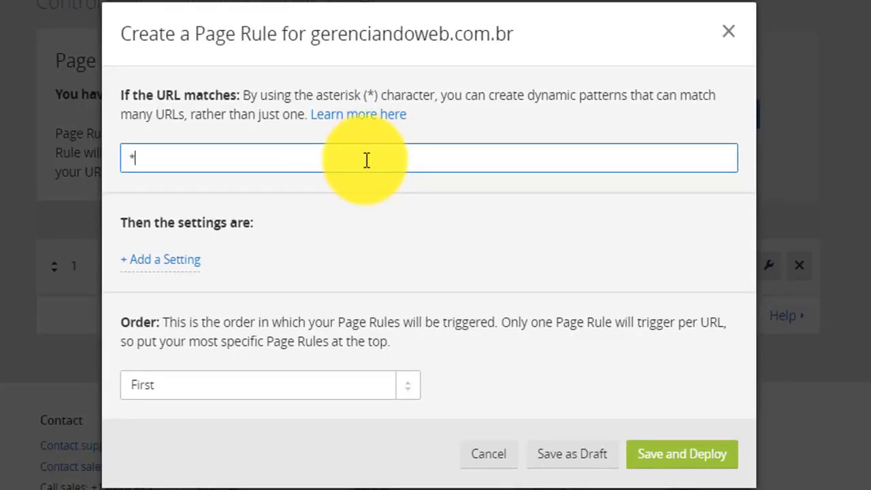
{"action": "key", "text": "ctrl+v"}
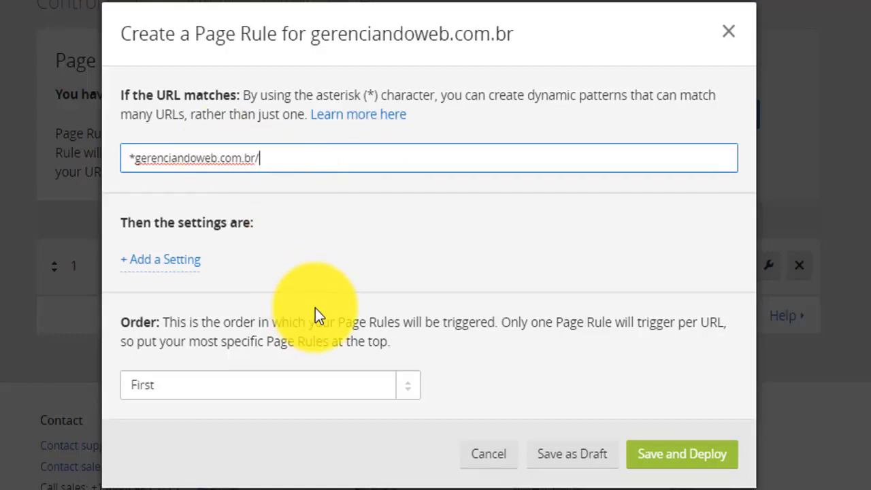
{"action": "type", "text": "xmlrpc.php*"}
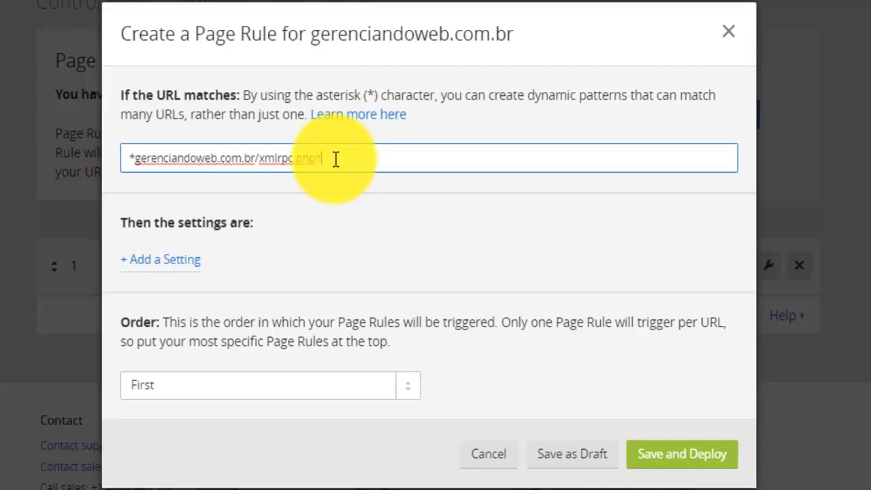
{"action": "left_click", "coordinate": [408, 398]}
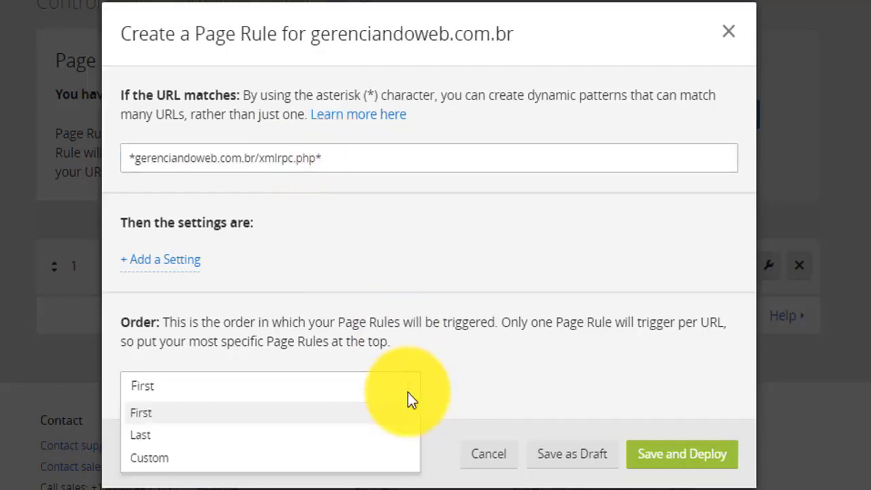
{"action": "left_click", "coordinate": [304, 314]}
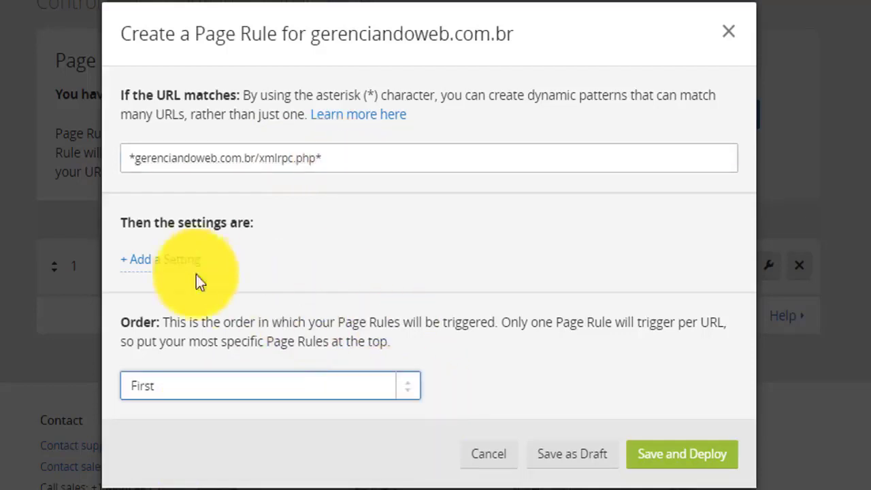
Add the Security Level setting to the xmlrpc.php rule and set it to I'm Under Attack.
{"action": "left_click", "coordinate": [165, 259]}
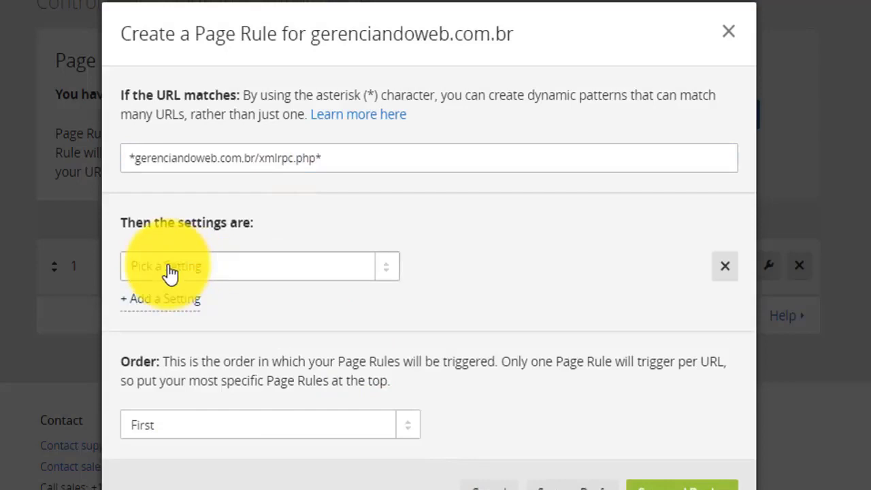
{"action": "left_click", "coordinate": [388, 275]}
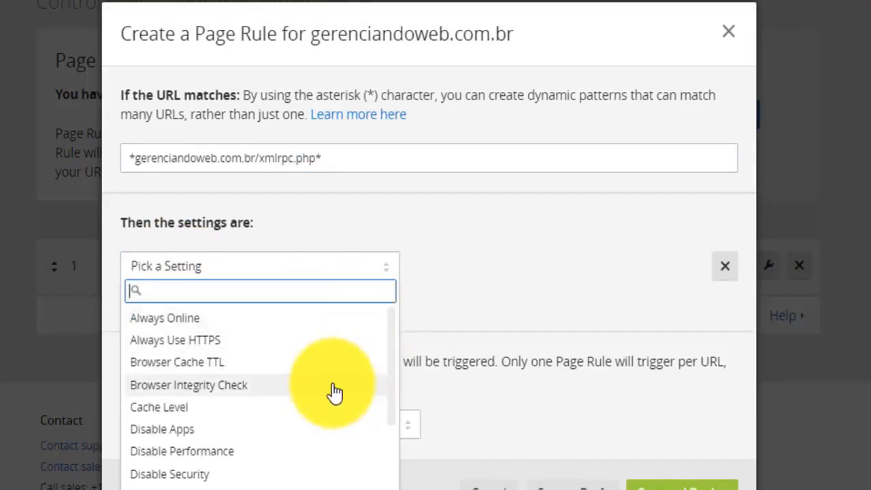
{"action": "scroll", "coordinate": [332, 393], "scroll_direction": "down", "scroll_amount": 2}
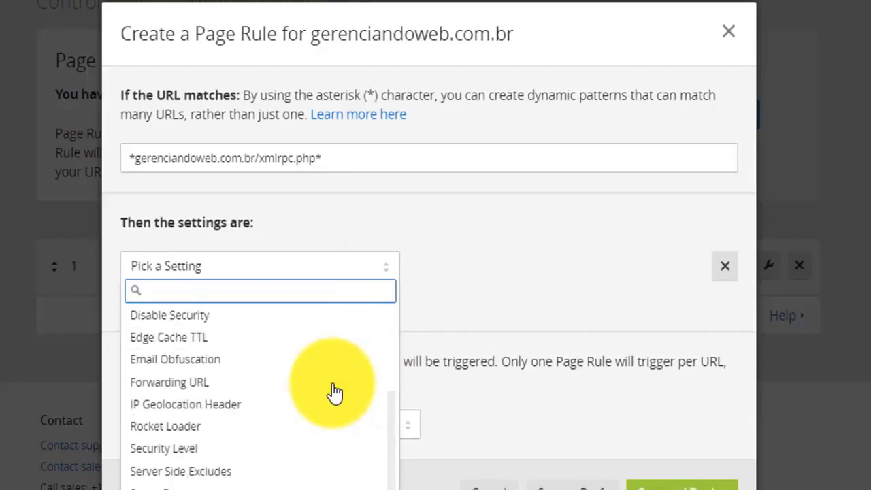
{"action": "left_click", "coordinate": [243, 456]}
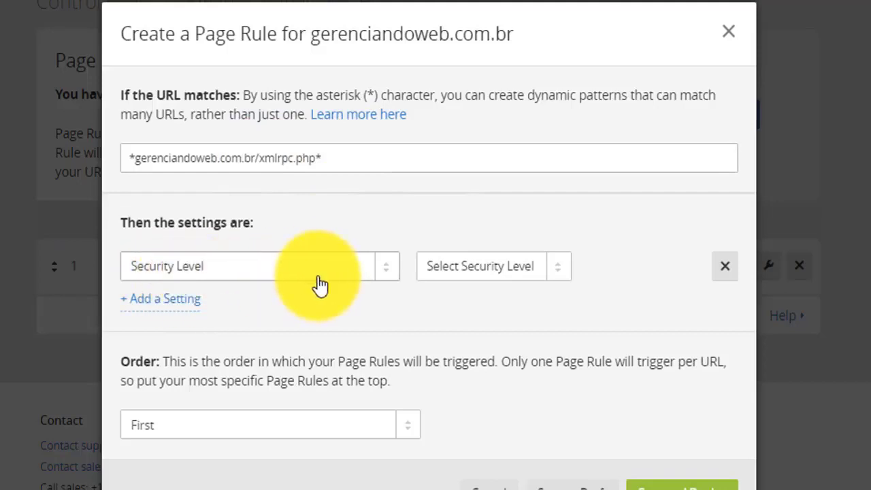
{"action": "left_click", "coordinate": [562, 279]}
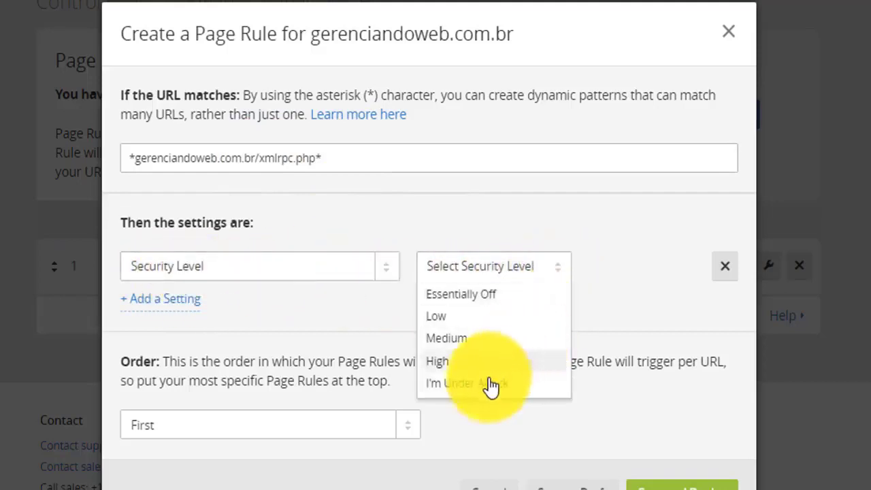
{"action": "left_click", "coordinate": [487, 383]}
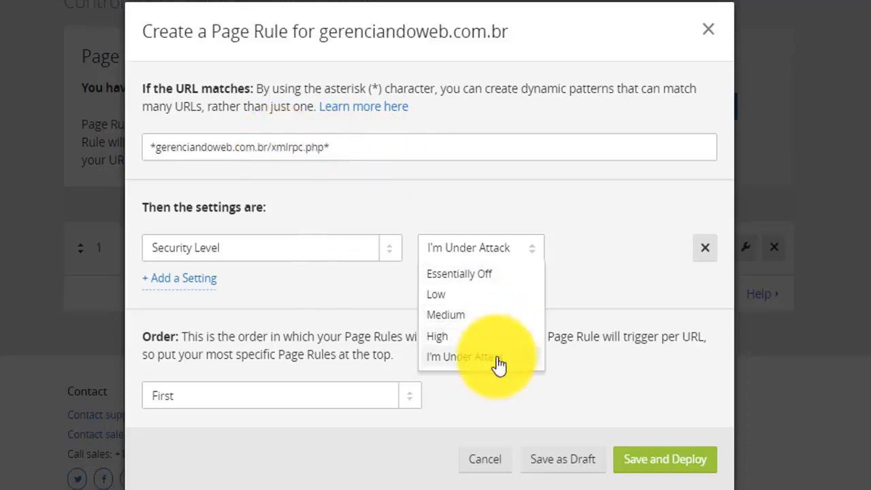
Recheck the security level choices, keep I'm Under Attack, and save and deploy the xmlrpc.php page rule.
{"action": "left_click", "coordinate": [461, 358]}
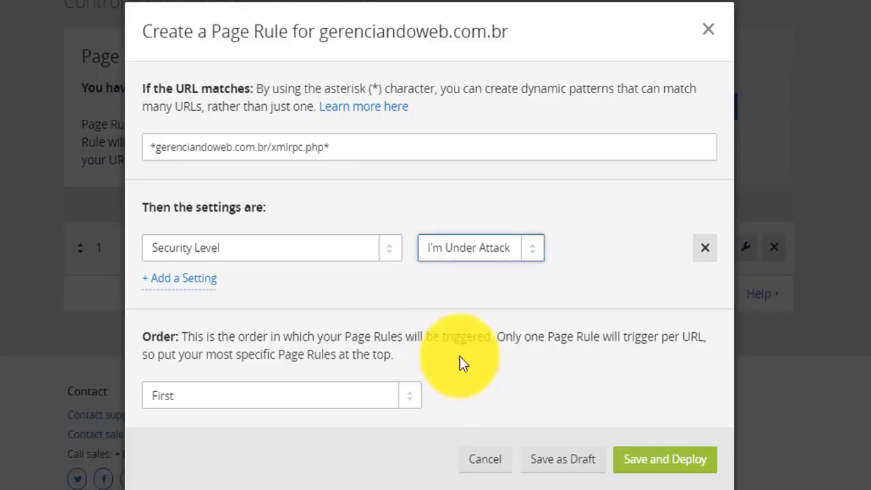
{"action": "left_click", "coordinate": [524, 257]}
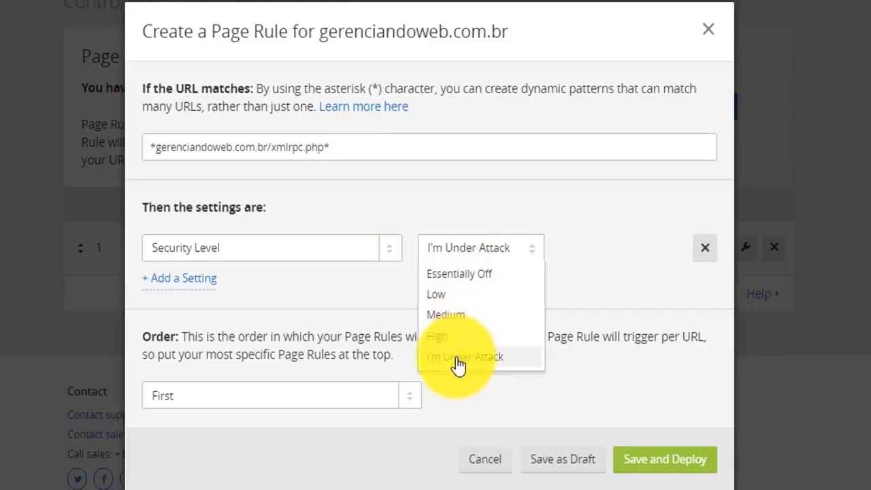
{"action": "left_click", "coordinate": [459, 359]}
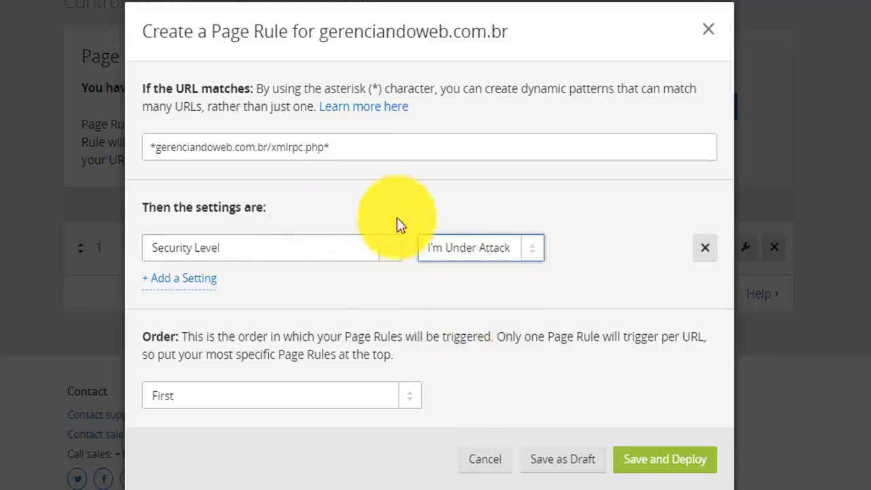
{"action": "left_click", "coordinate": [327, 151]}
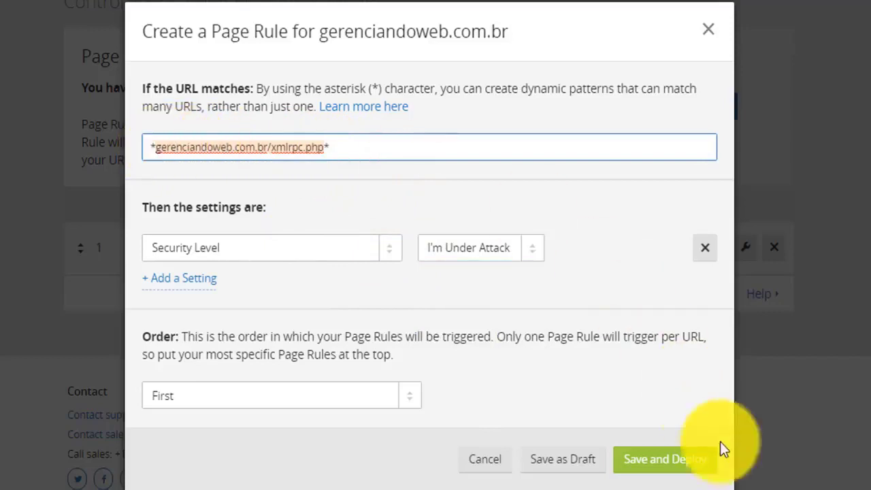
{"action": "left_click", "coordinate": [663, 468]}
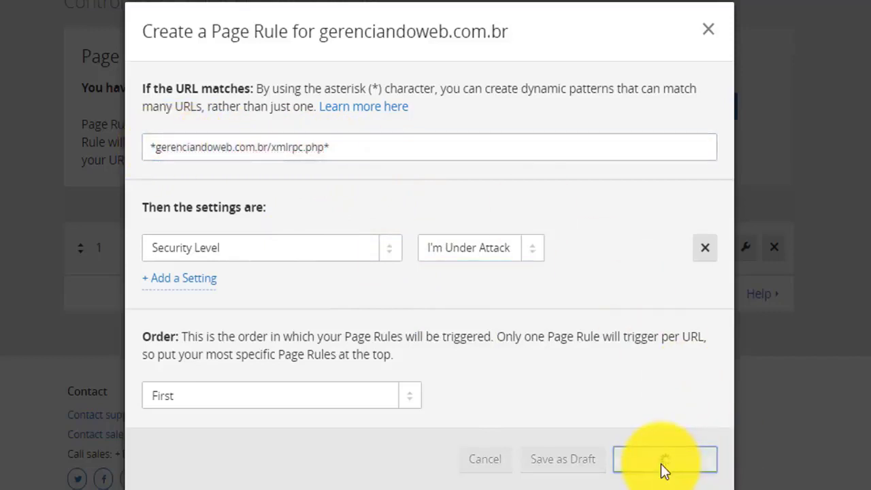
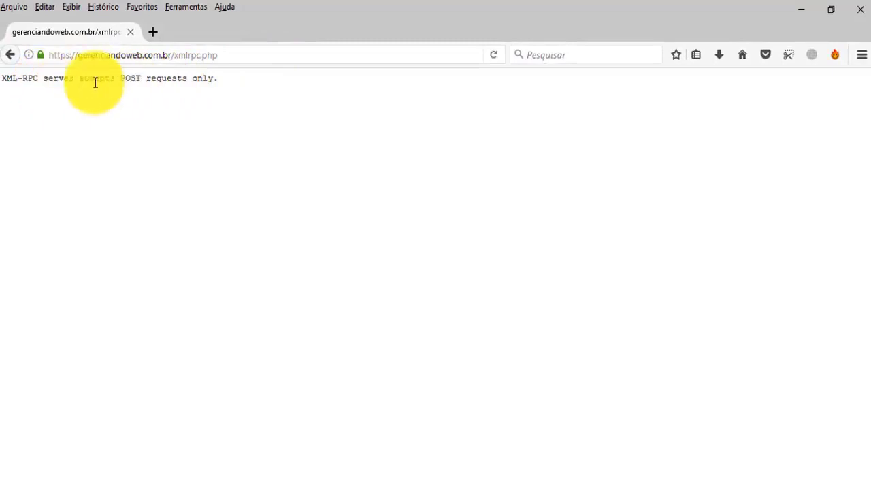
Replace the xmlrpc.php tab with a new blank tab and clear Firefox's recent history.
{"action": "left_click", "coordinate": [235, 53]}
{"action": "key", "text": "ctrl+c"}
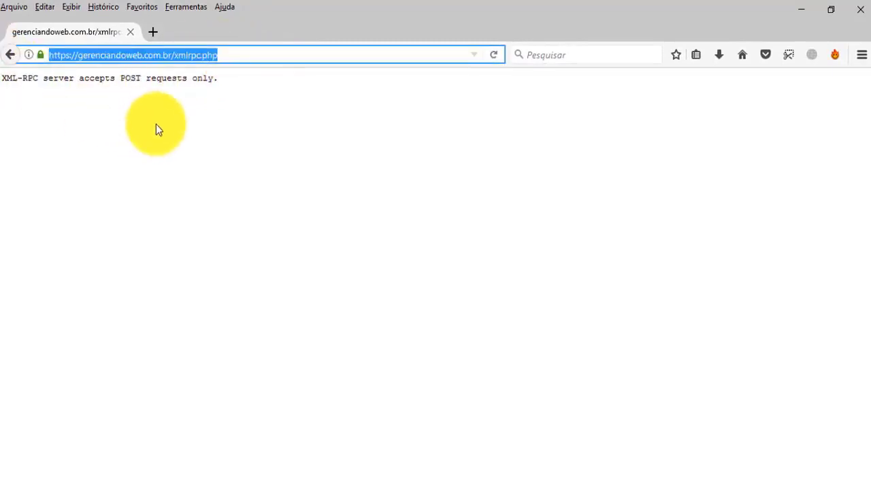
{"action": "key", "text": "BackSpace"}
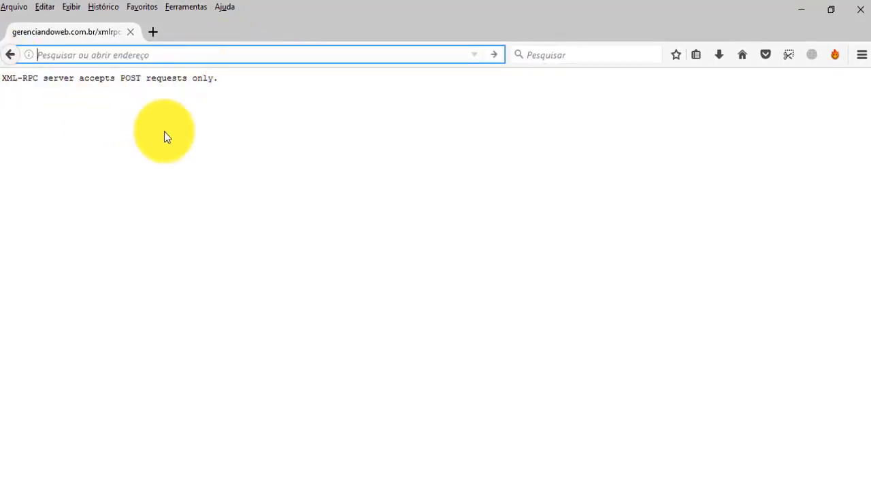
{"action": "left_click", "coordinate": [153, 32]}
{"action": "left_click", "coordinate": [130, 32]}
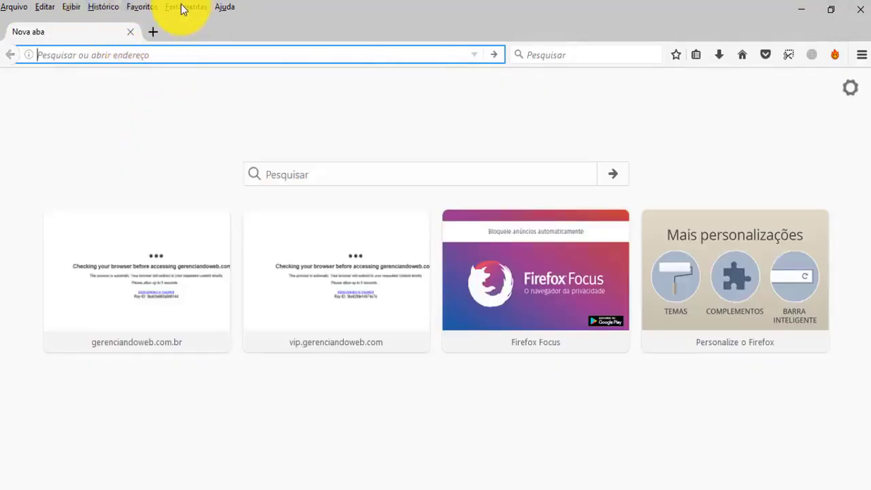
{"action": "left_click", "coordinate": [102, 8]}
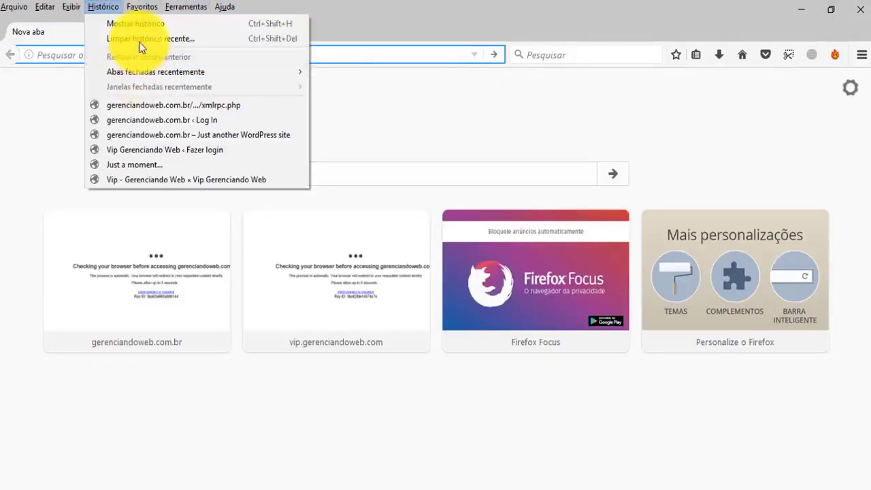
{"action": "left_click", "coordinate": [141, 40]}
{"action": "left_click", "coordinate": [476, 442]}
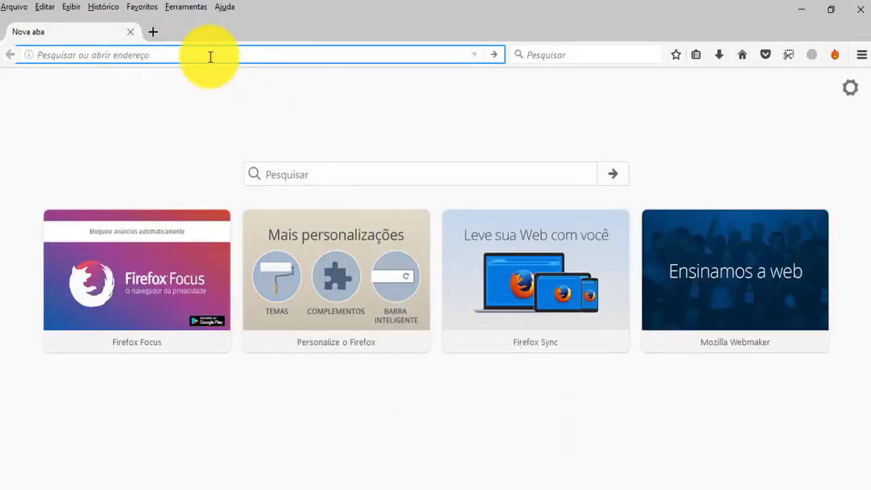
{"action": "key", "text": "ctrl+v"}
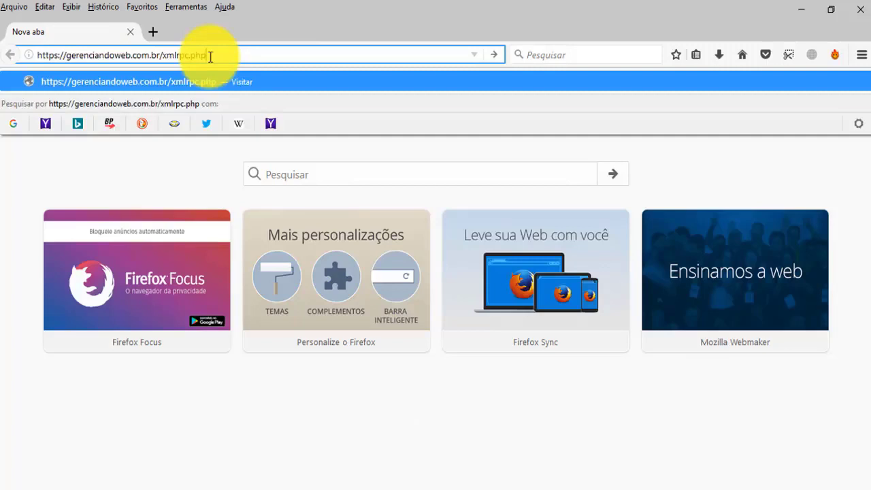
{"action": "key", "text": "Return"}
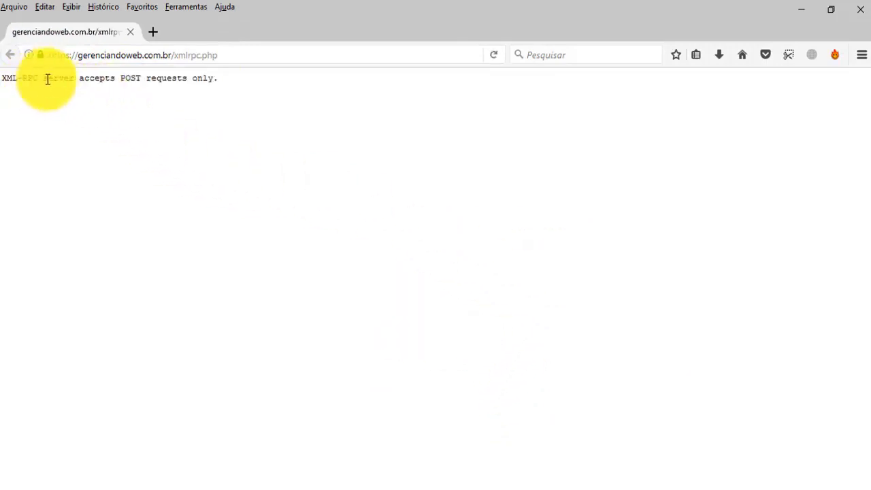
{"action": "left_click_drag", "start_coordinate": [47, 78], "coordinate": [221, 83]}
Remove xmlrpc.php from the address and open the gerenciandoweb.com.br home page for comparison.
{"action": "left_click_drag", "start_coordinate": [172, 54], "coordinate": [450, 90]}
{"action": "key", "text": "BackSpace"}
{"action": "key", "text": "Return"}
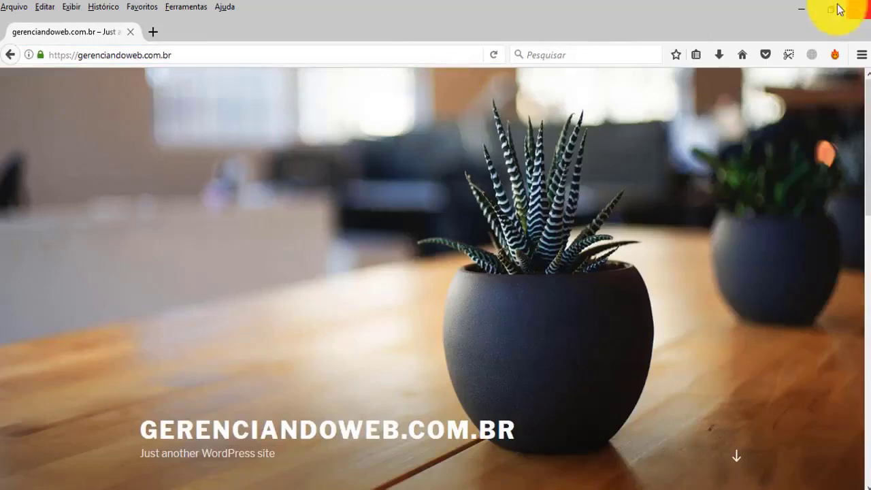
Return to Cloudflare's Page Rules in Chrome and view the account's domain list without switching sites.
{"action": "left_click", "coordinate": [801, 12]}
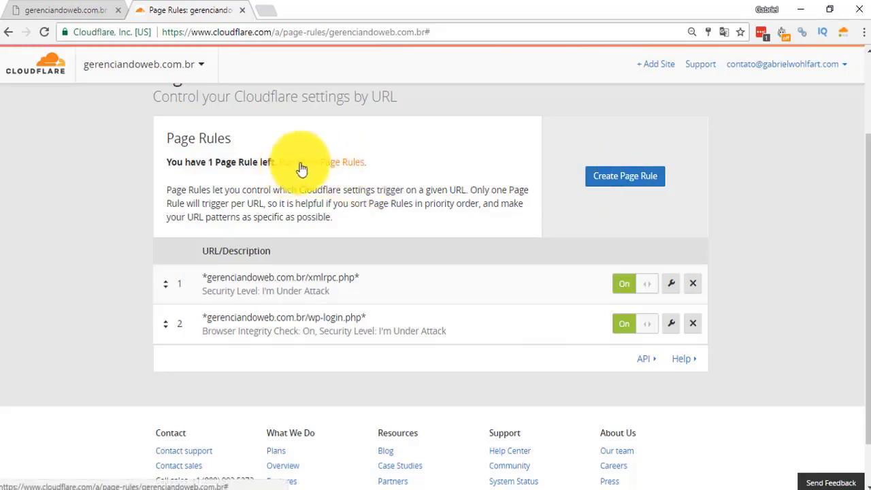
{"action": "scroll", "coordinate": [297, 243], "scroll_direction": "up", "scroll_amount": 3}
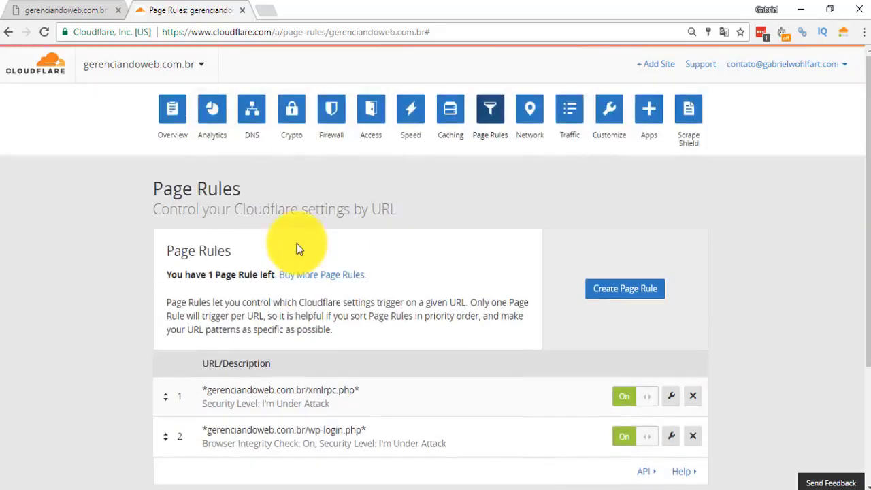
{"action": "left_click", "coordinate": [202, 68]}
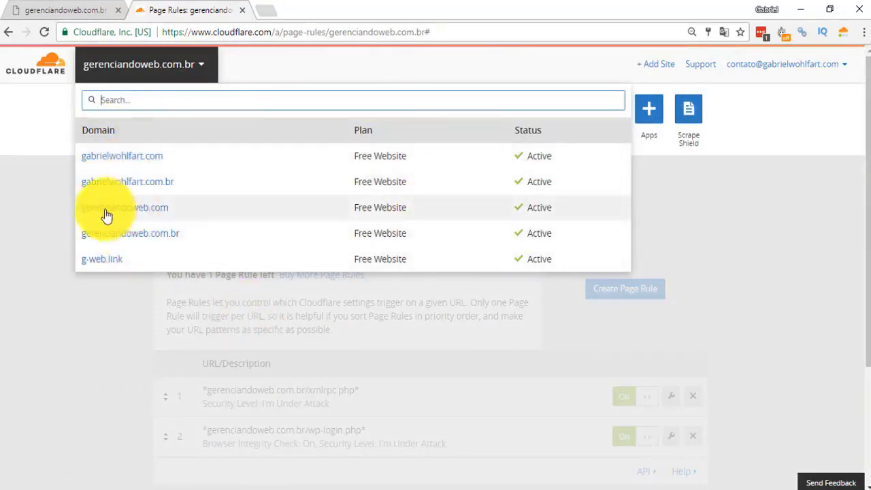
{"action": "left_click", "coordinate": [29, 214]}
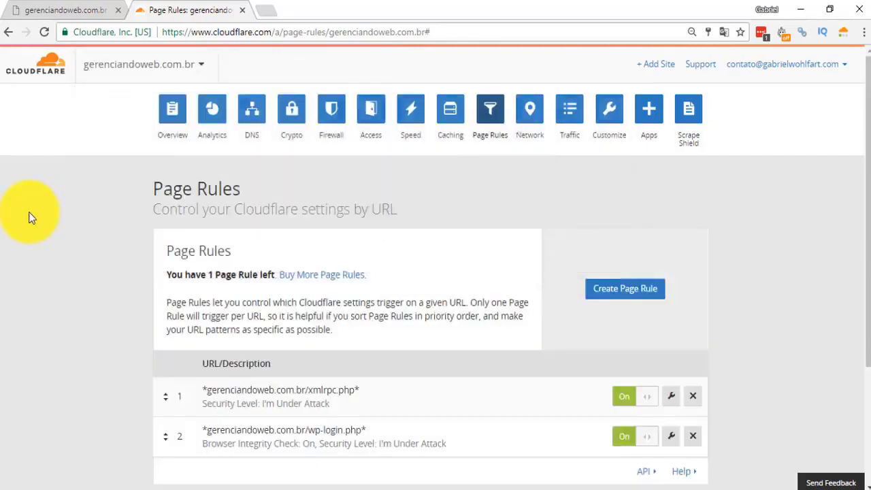
Start another page rule for gerenciandoweb.com.br, choose the Cache Level setting, and examine its available levels.
{"action": "left_click", "coordinate": [614, 293]}
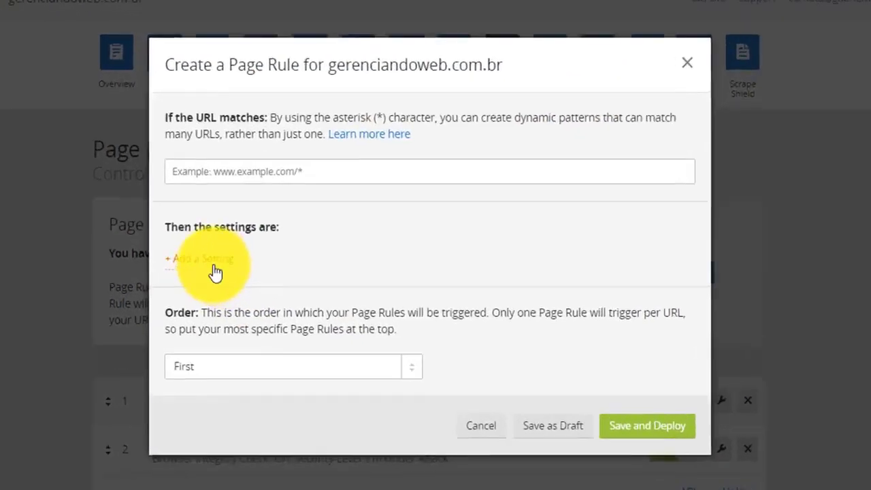
{"action": "left_click", "coordinate": [243, 279]}
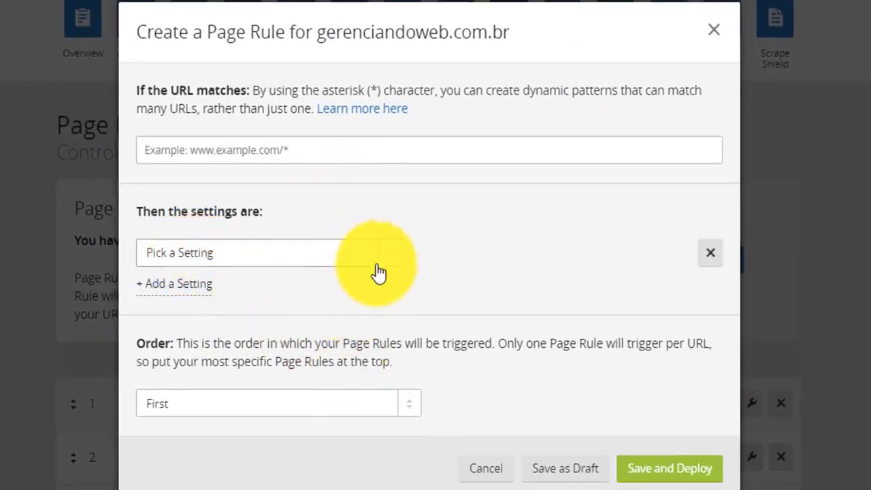
{"action": "left_click", "coordinate": [355, 253]}
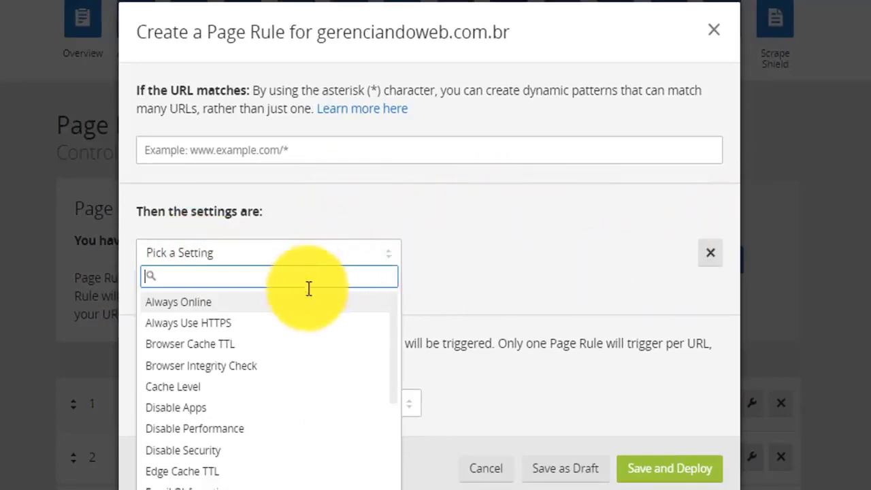
{"action": "left_click", "coordinate": [253, 388]}
{"action": "left_click", "coordinate": [534, 264]}
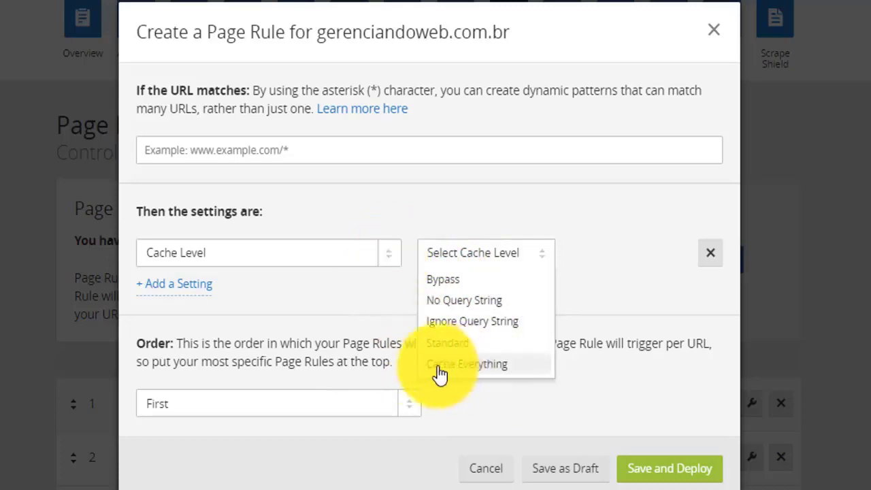
{"action": "left_click", "coordinate": [393, 263]}
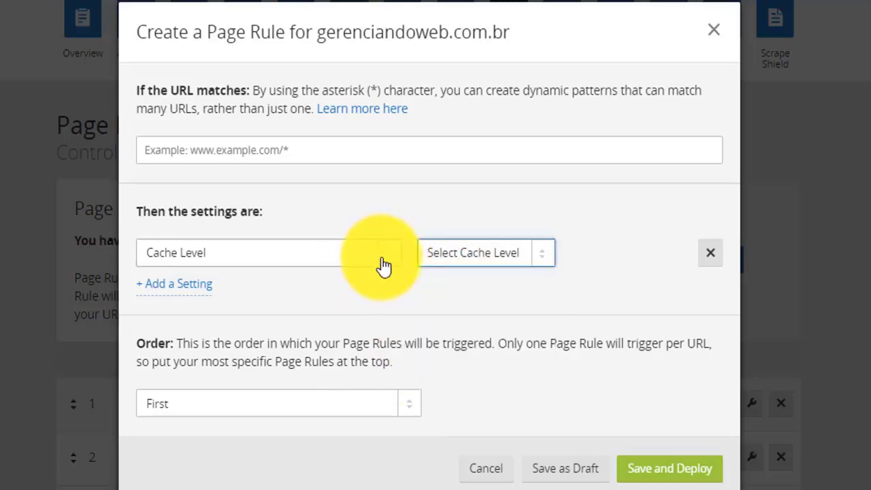
Change the draft rule's setting to Browser Cache TTL and examine the available cache durations.
{"action": "left_click", "coordinate": [380, 255]}
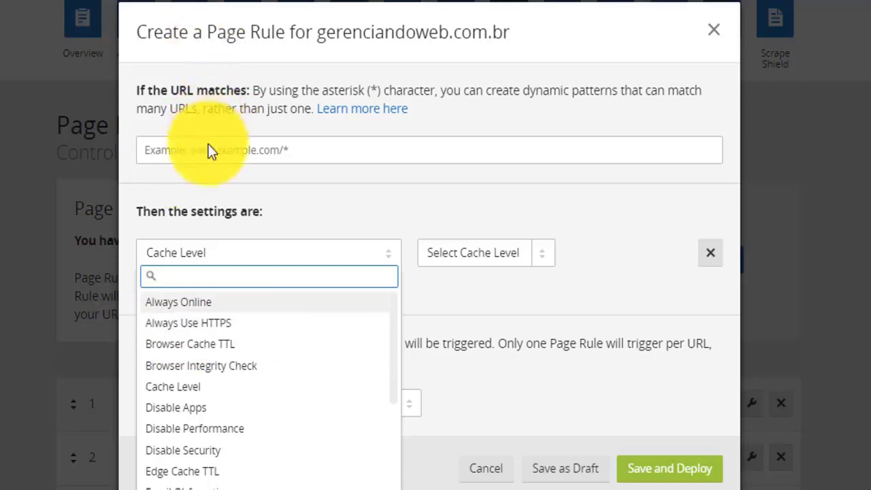
{"action": "left_click", "coordinate": [208, 347]}
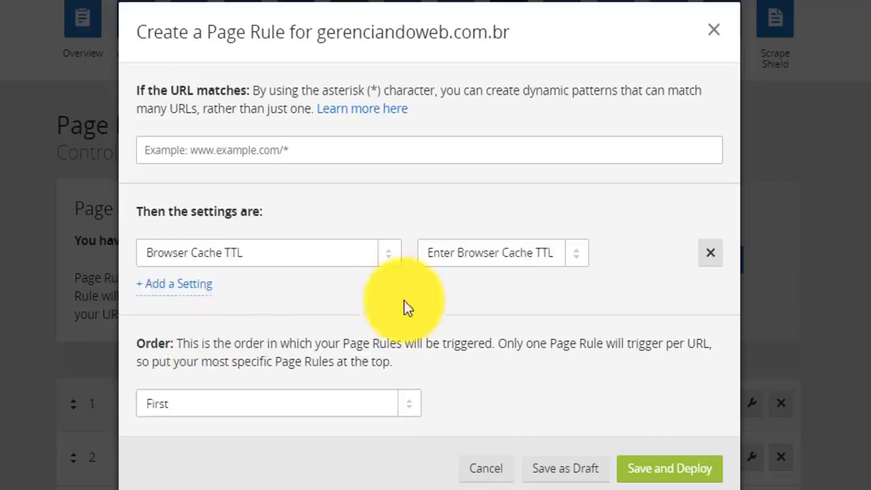
{"action": "left_click", "coordinate": [537, 253]}
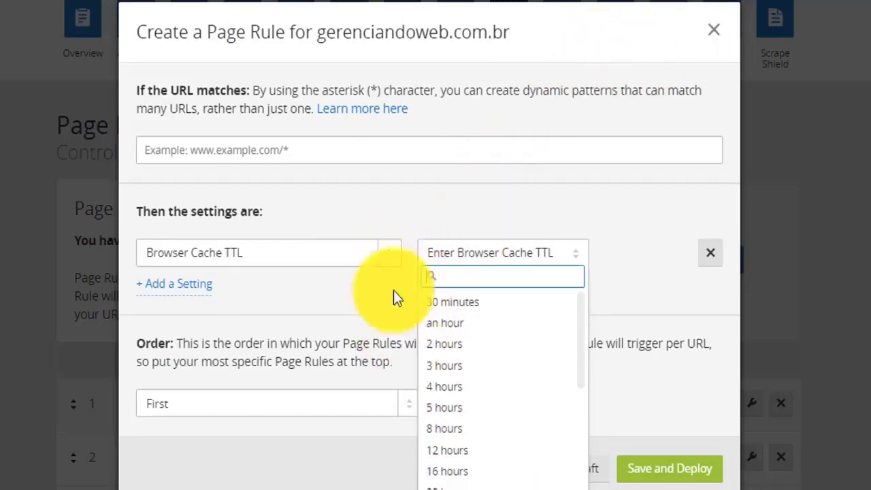
{"action": "left_click", "coordinate": [386, 255]}
Examine the full list of page rule settings, including Always Use HTTPS, and cancel the unsaved rule.
{"action": "left_click", "coordinate": [391, 262]}
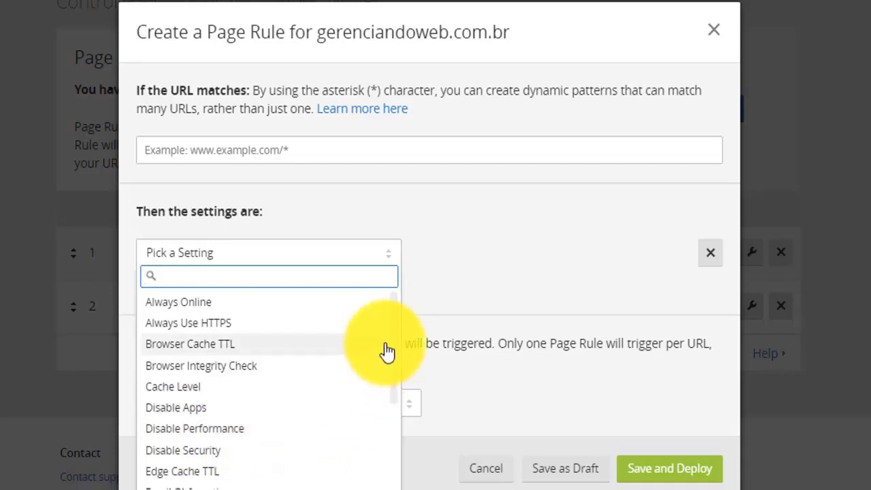
{"action": "scroll", "coordinate": [398, 345], "scroll_direction": "down", "scroll_amount": 1}
{"action": "scroll", "coordinate": [396, 340], "scroll_direction": "down", "scroll_amount": 4}
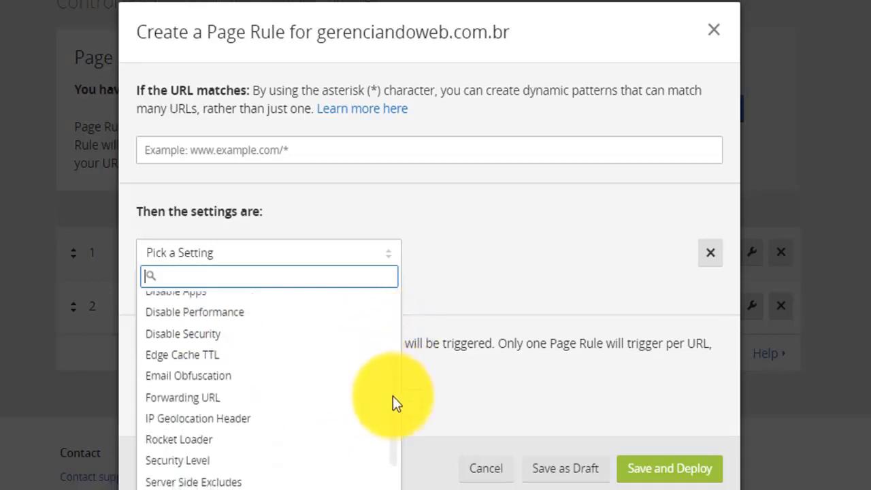
{"action": "scroll", "coordinate": [400, 424], "scroll_direction": "down", "scroll_amount": 1}
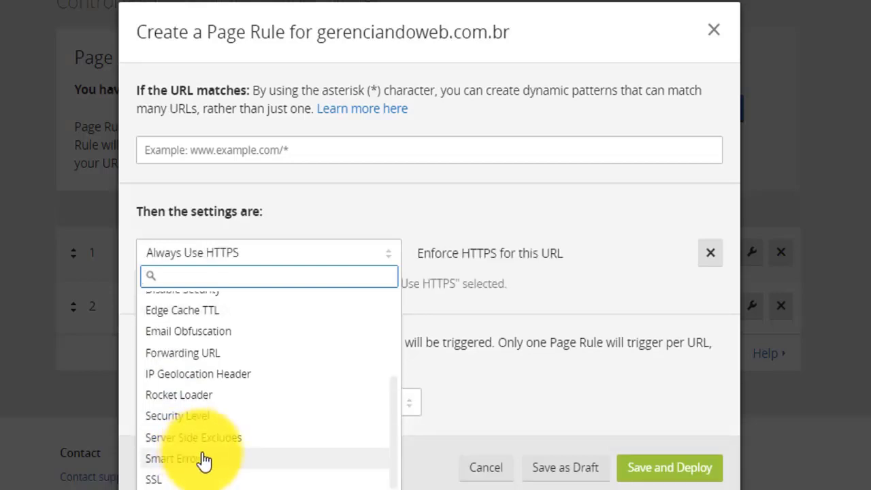
{"action": "scroll", "coordinate": [241, 435], "scroll_direction": "down", "scroll_amount": 1}
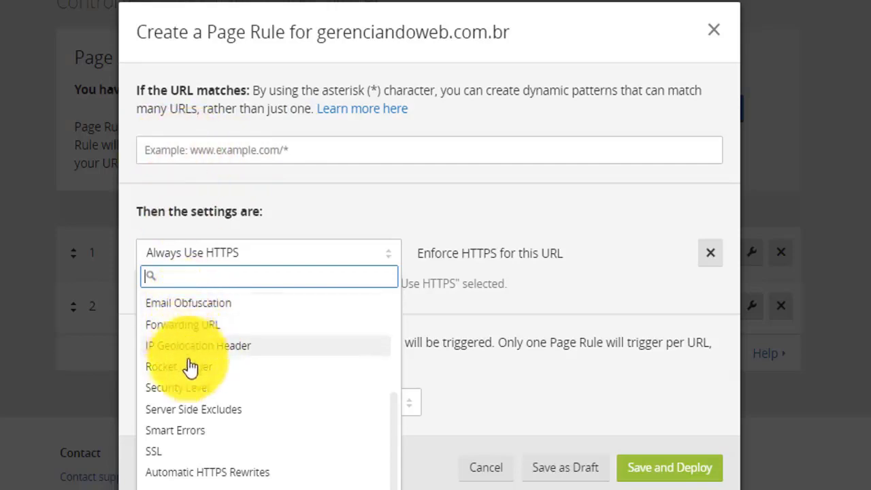
{"action": "scroll", "coordinate": [200, 428], "scroll_direction": "up", "scroll_amount": 1}
{"action": "scroll", "coordinate": [210, 381], "scroll_direction": "down", "scroll_amount": 3}
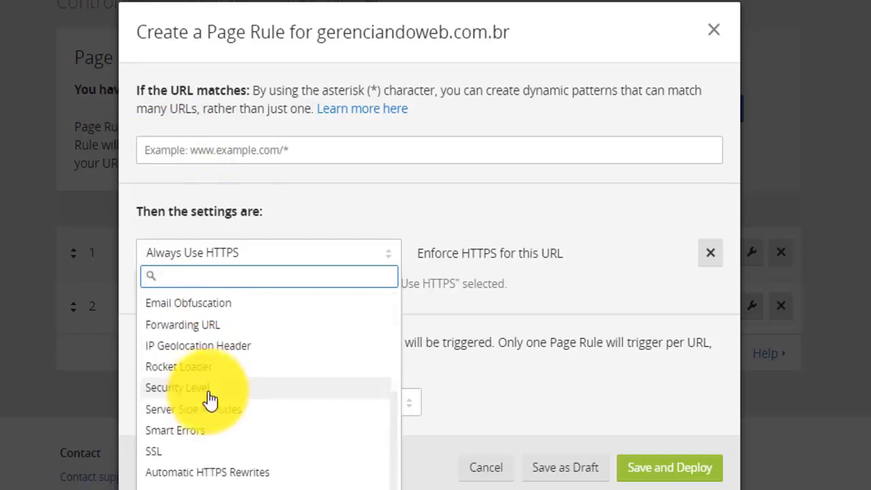
{"action": "scroll", "coordinate": [208, 436], "scroll_direction": "up", "scroll_amount": 3}
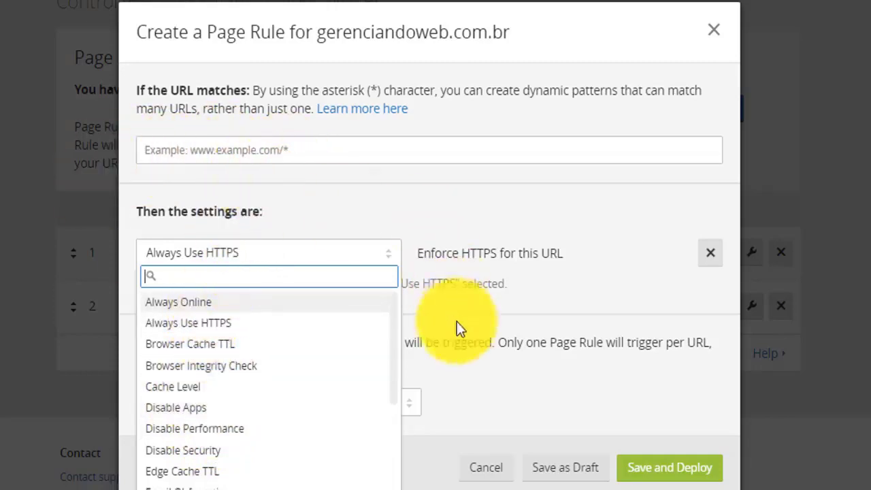
{"action": "scroll", "coordinate": [243, 340], "scroll_direction": "down", "scroll_amount": 5}
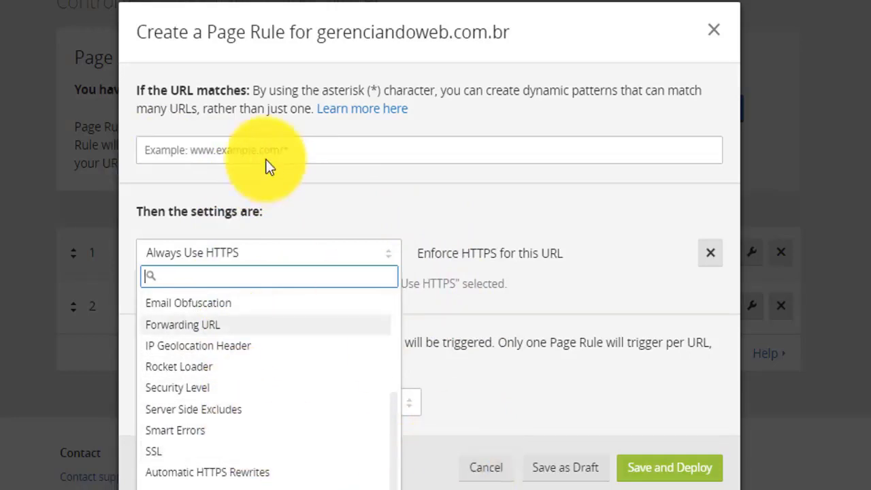
{"action": "left_click", "coordinate": [295, 150]}
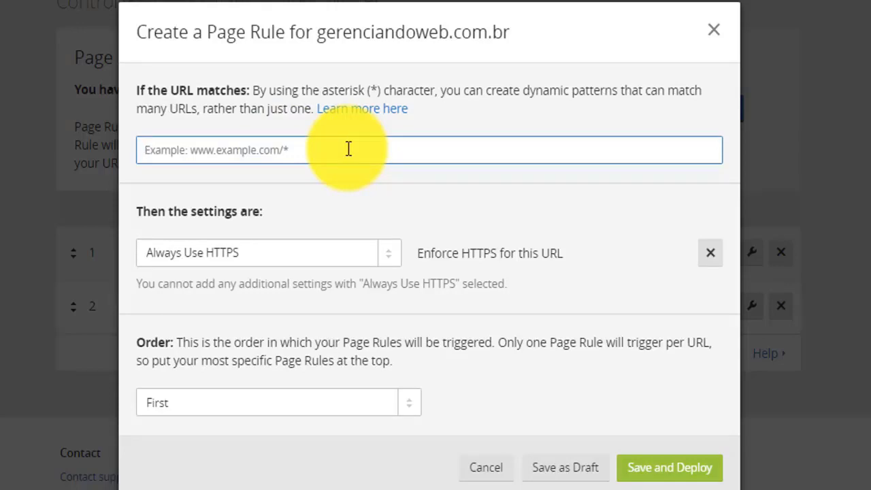
{"action": "left_click", "coordinate": [499, 470]}
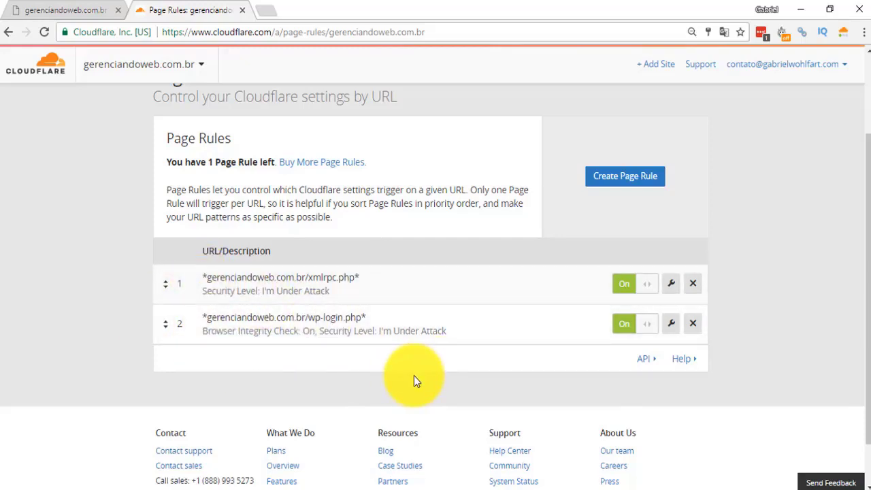
{"action": "scroll", "coordinate": [401, 360], "scroll_direction": "up", "scroll_amount": 2}
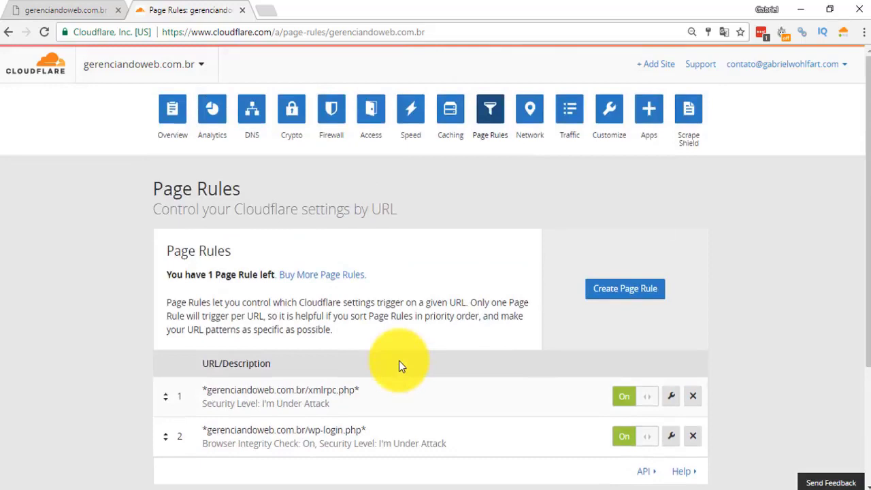